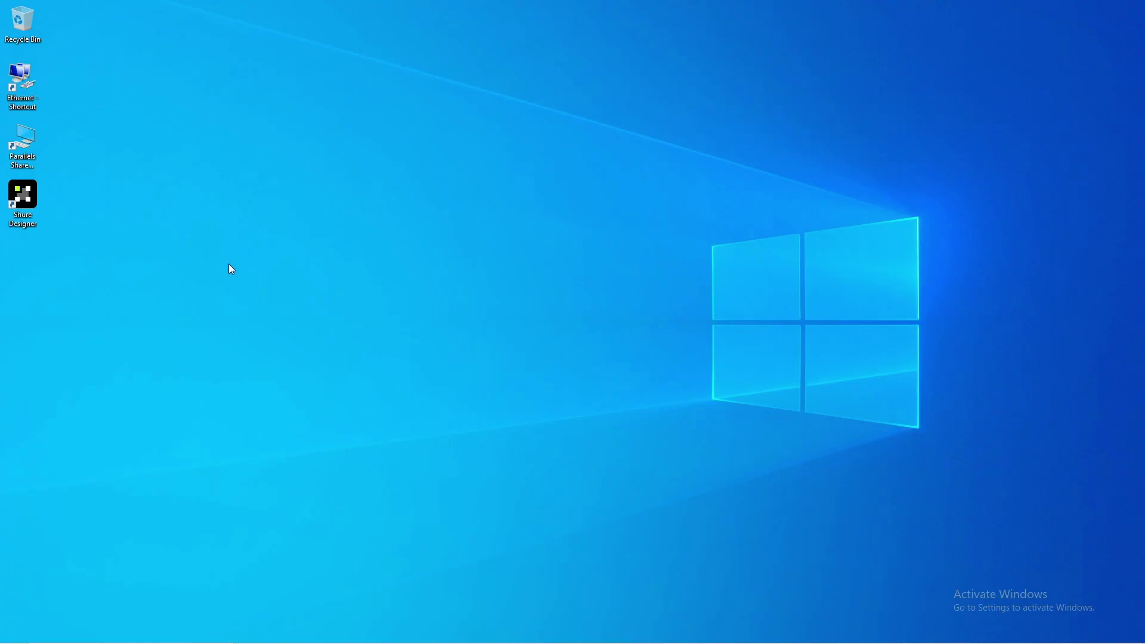
# Start Shure Designer from its desktop shortcut
pyautogui.doubleClick(23, 200)
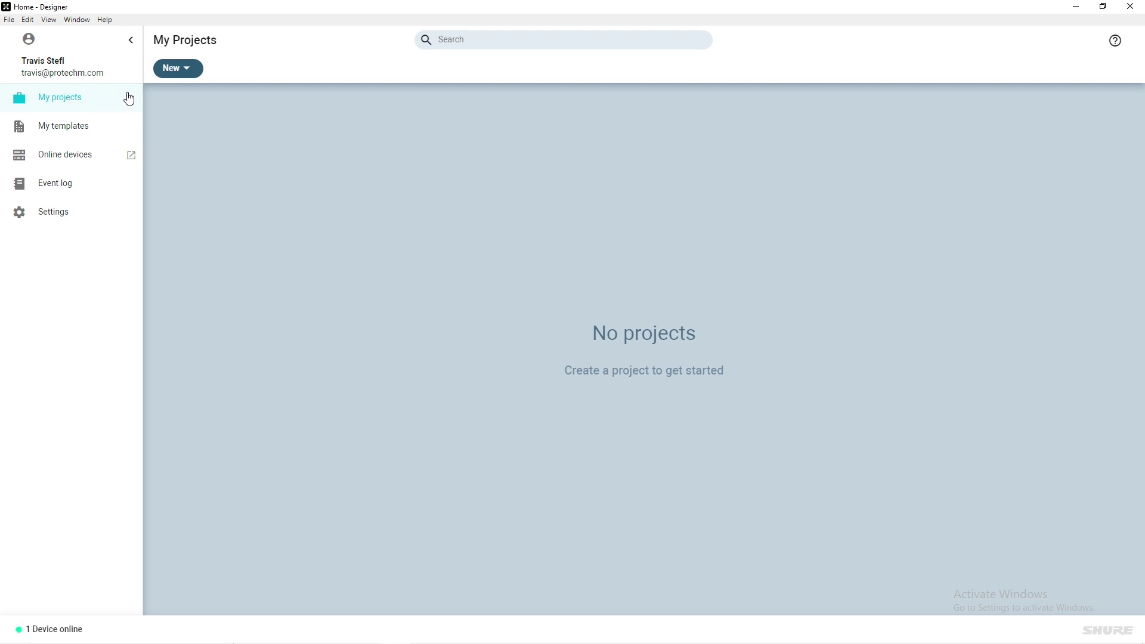
# Create a new project named 'Pro Tech Marketing' with the description 'HQ'
pyautogui.click(181, 80)
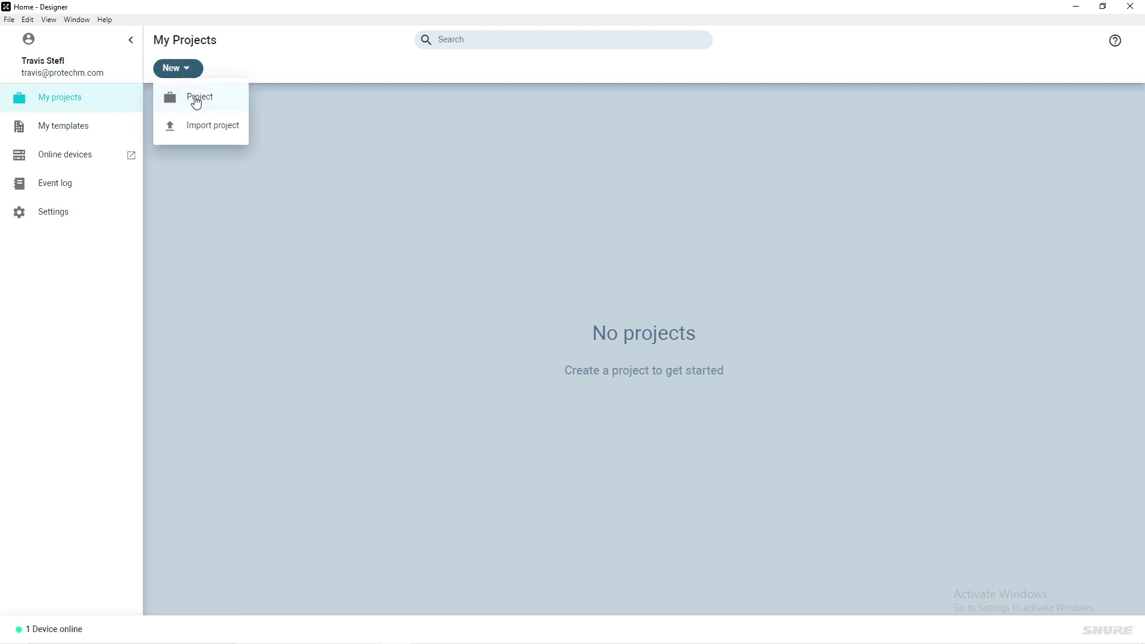
pyautogui.click(201, 104)
pyautogui.write('Pro Tech Marketing')
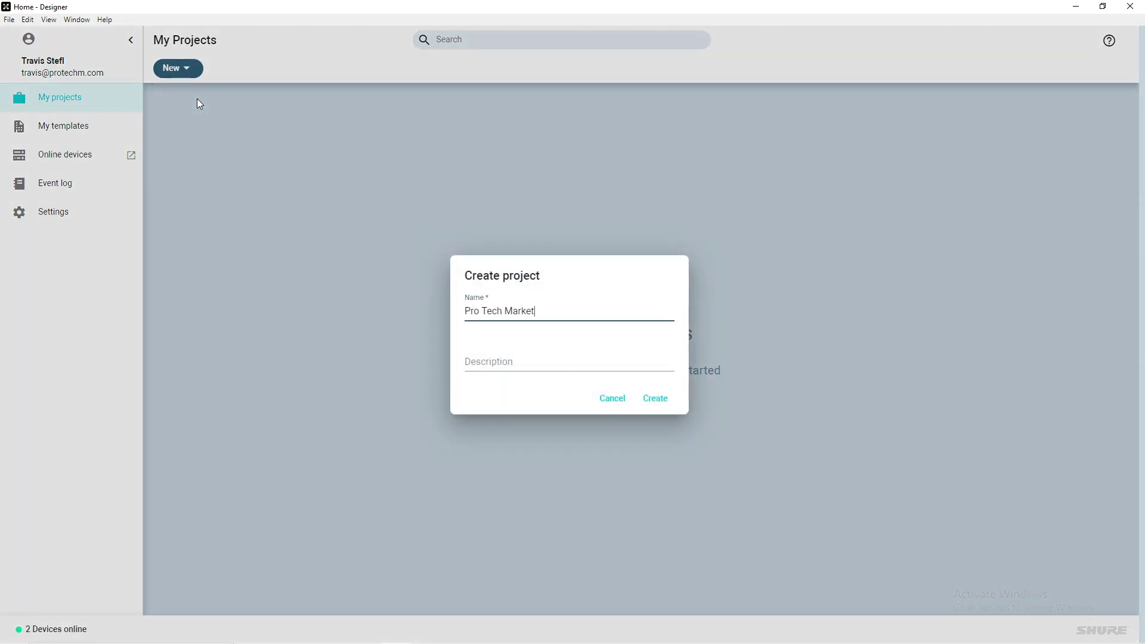
pyautogui.press('Tab')
pyautogui.write('HQ')
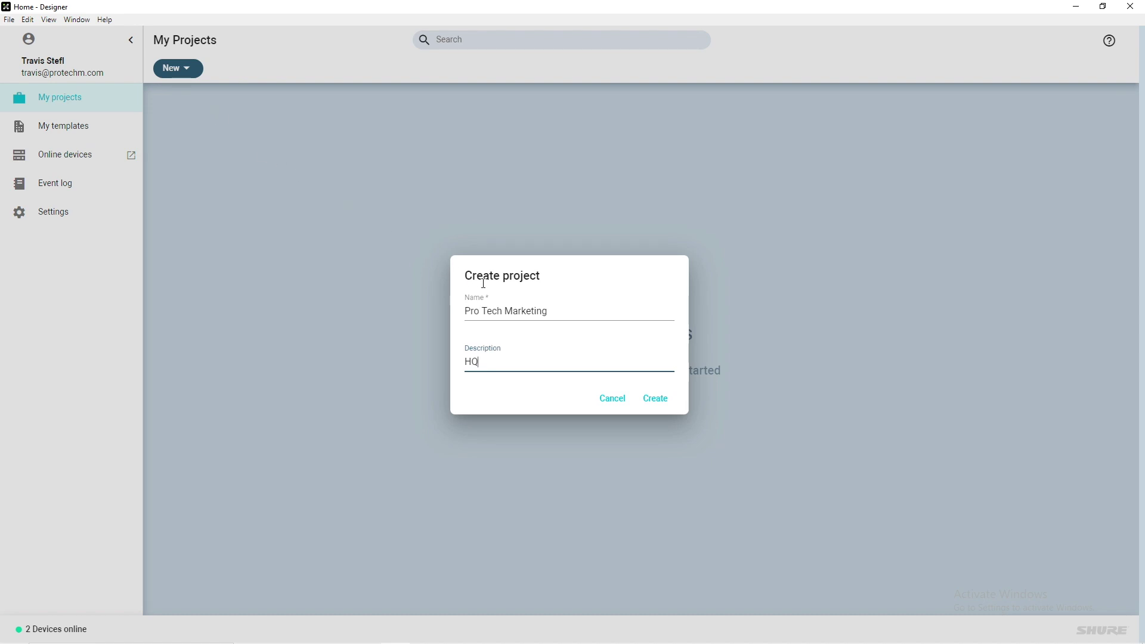
pyautogui.click(659, 404)
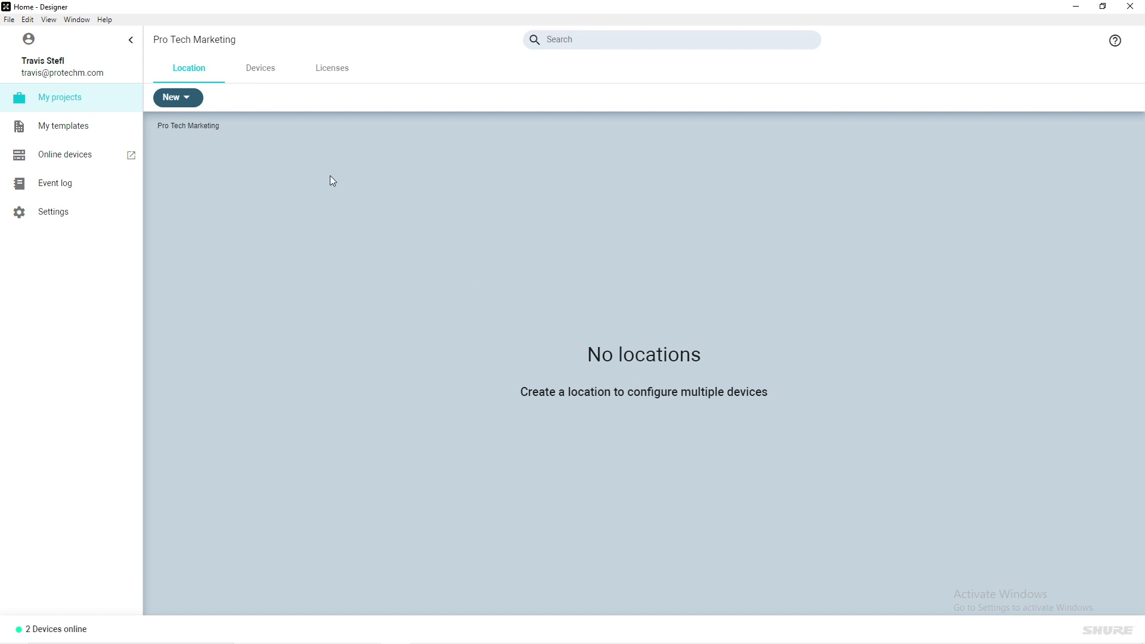
# Add a new location named 'Conference Room' to the project
pyautogui.click(188, 101)
pyautogui.click(212, 127)
pyautogui.write('Confer')
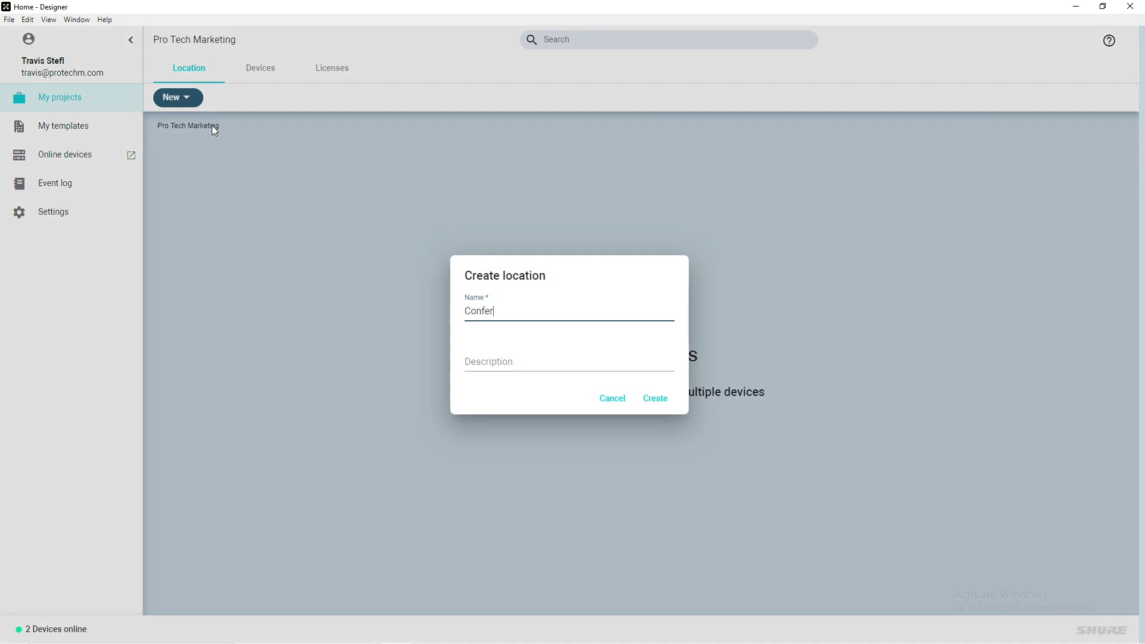
pyautogui.write('ence Room')
pyautogui.click(650, 400)
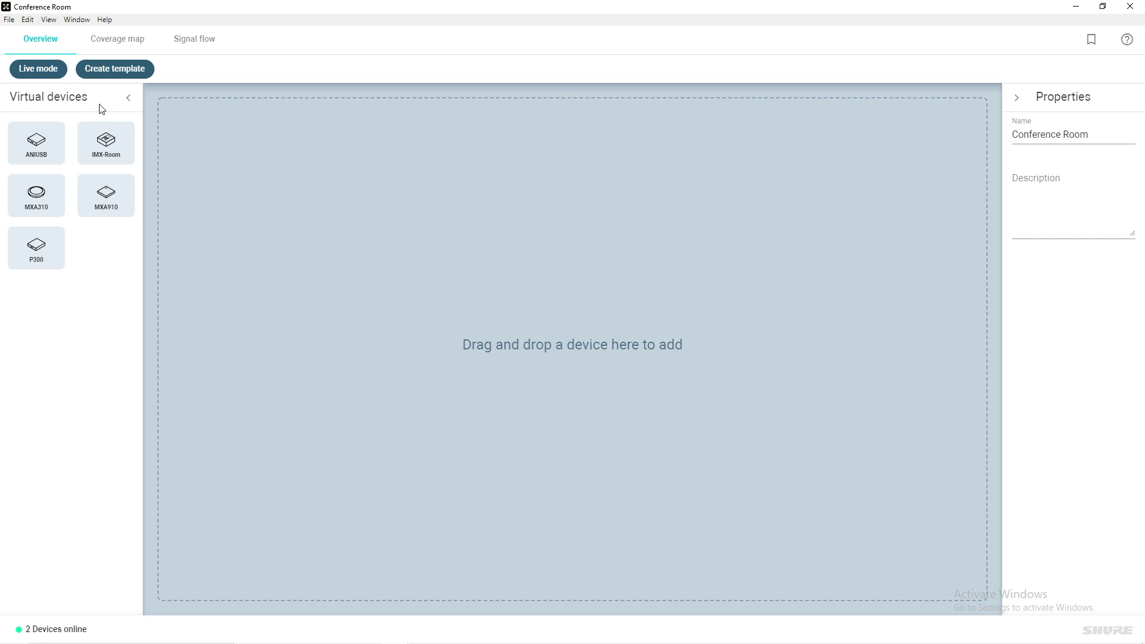
# Place virtual MXA910 and P300 devices in the room and show the coverage map
pyautogui.moveTo(105, 196); pyautogui.dragTo(217, 173)
pyautogui.moveTo(60, 238); pyautogui.dragTo(237, 194)
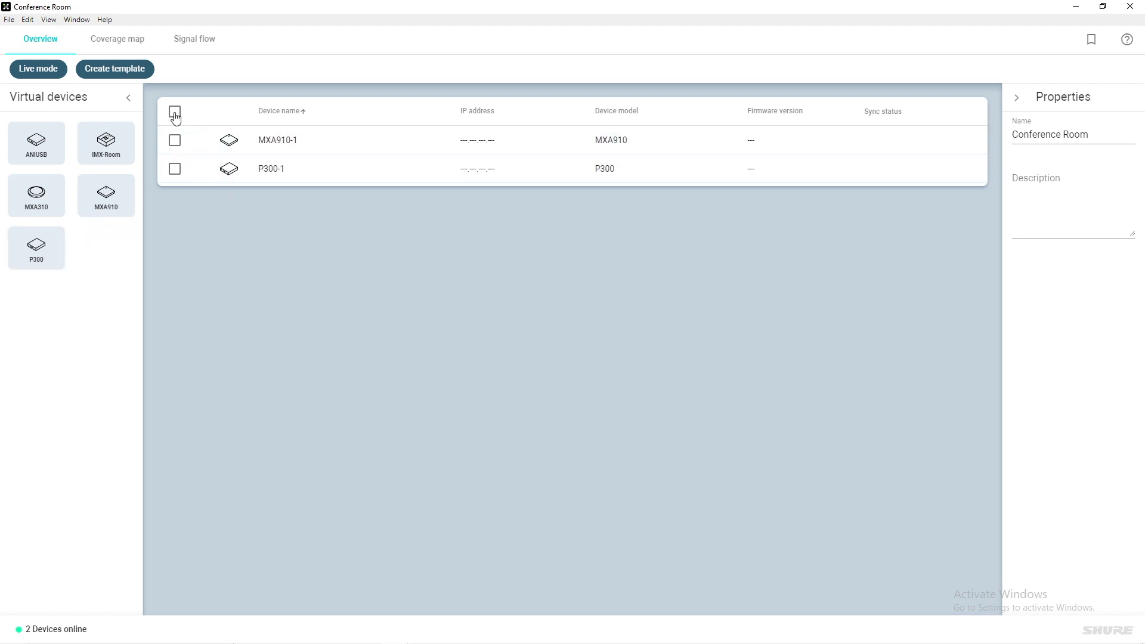
pyautogui.click(128, 49)
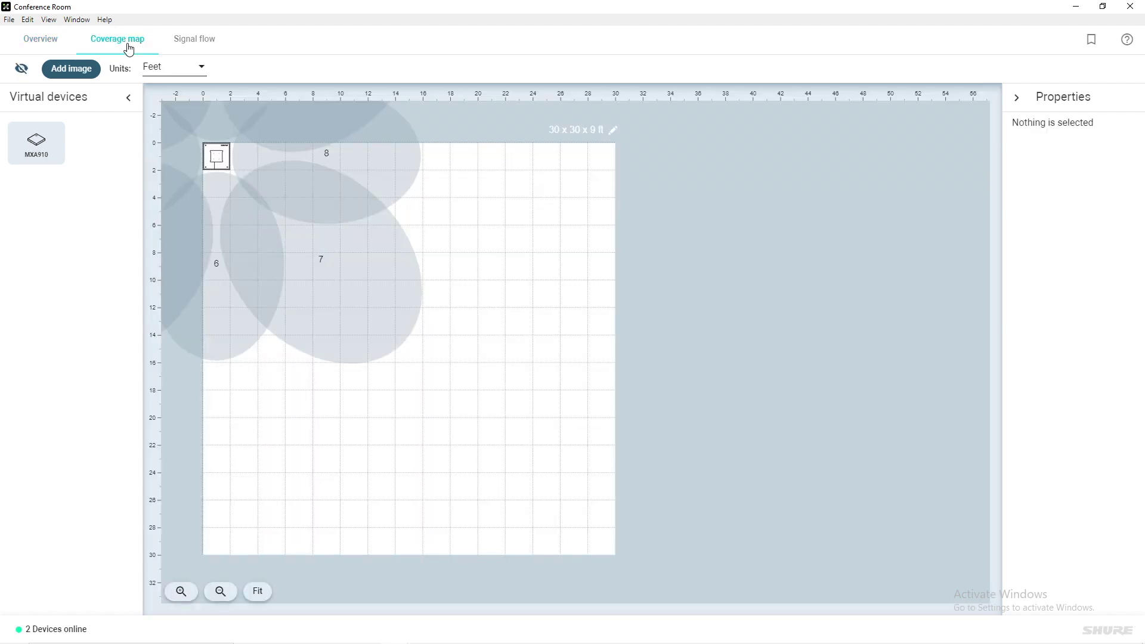
# Import the Pro Tech Marketing Conference Room floor plan and scale it from a 3 ft reference line
pyautogui.click(87, 70)
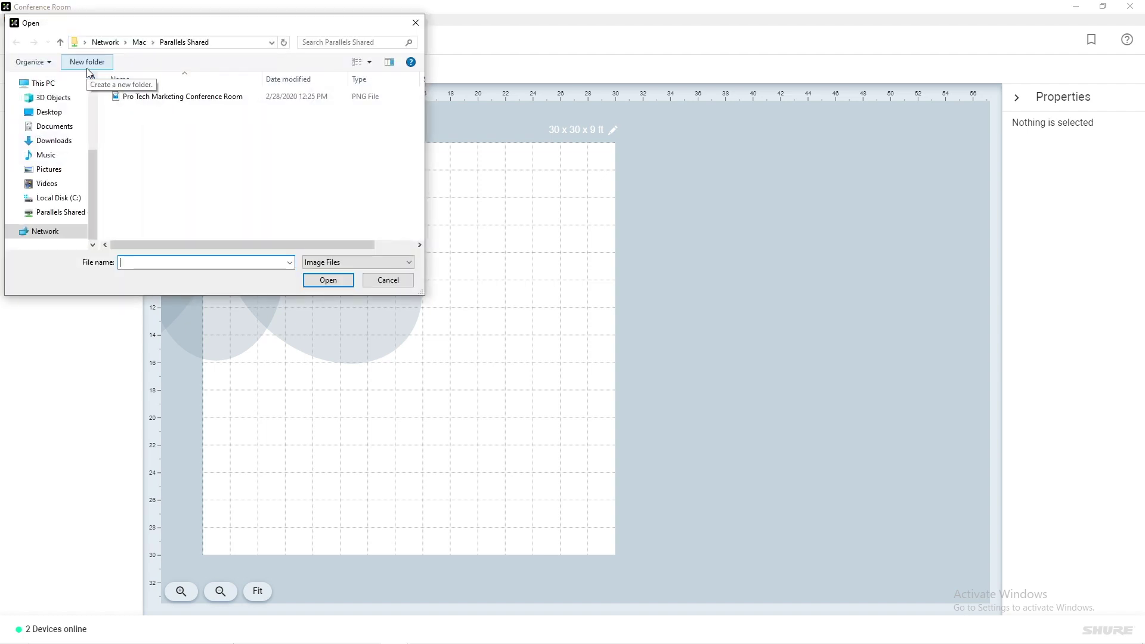
pyautogui.click(132, 97)
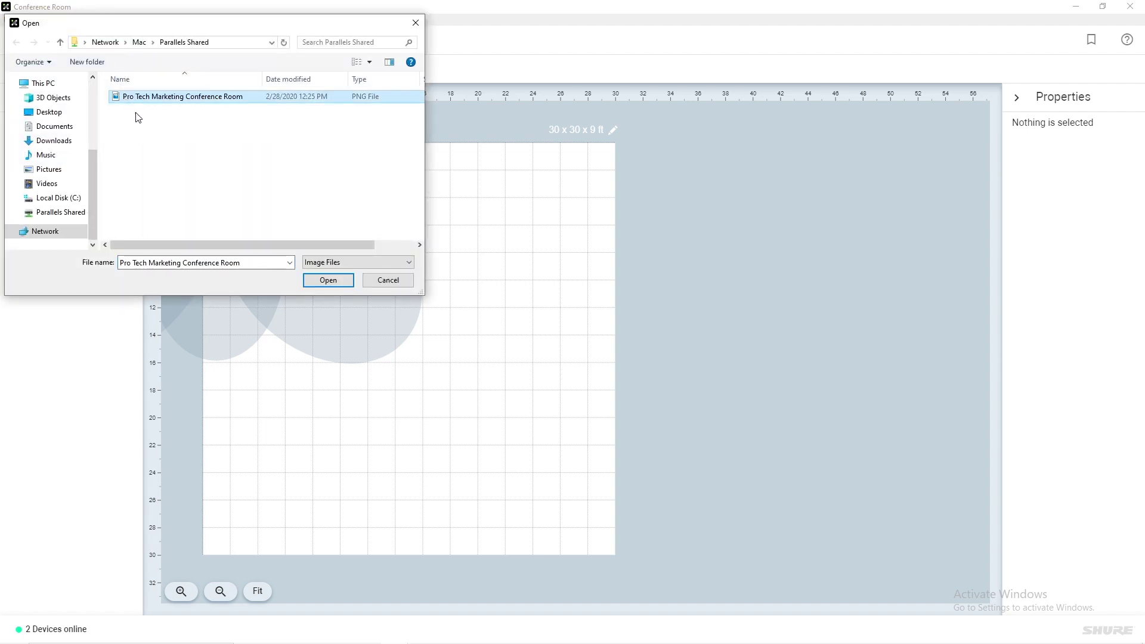
pyautogui.click(325, 279)
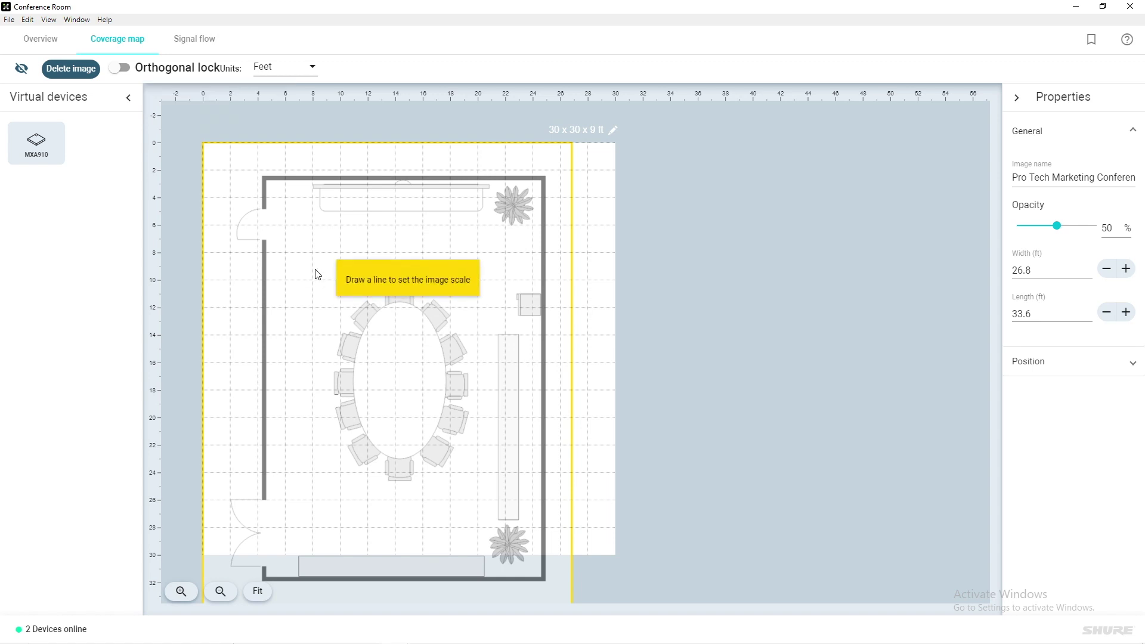
pyautogui.moveTo(264, 210); pyautogui.dragTo(264, 240)
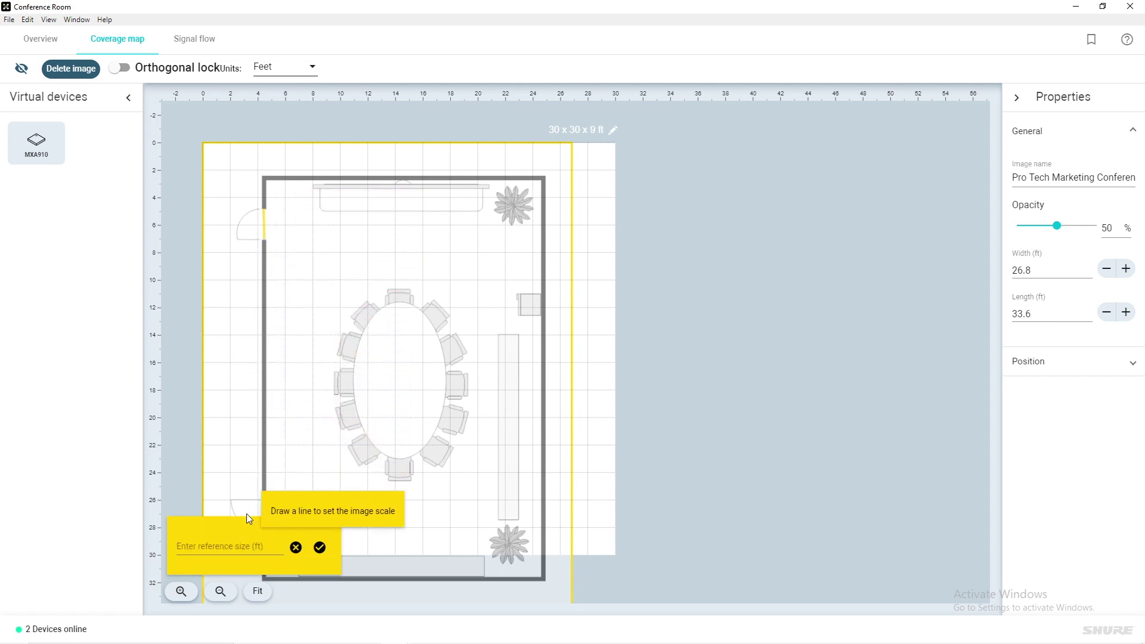
pyautogui.click(245, 544)
pyautogui.write('3')
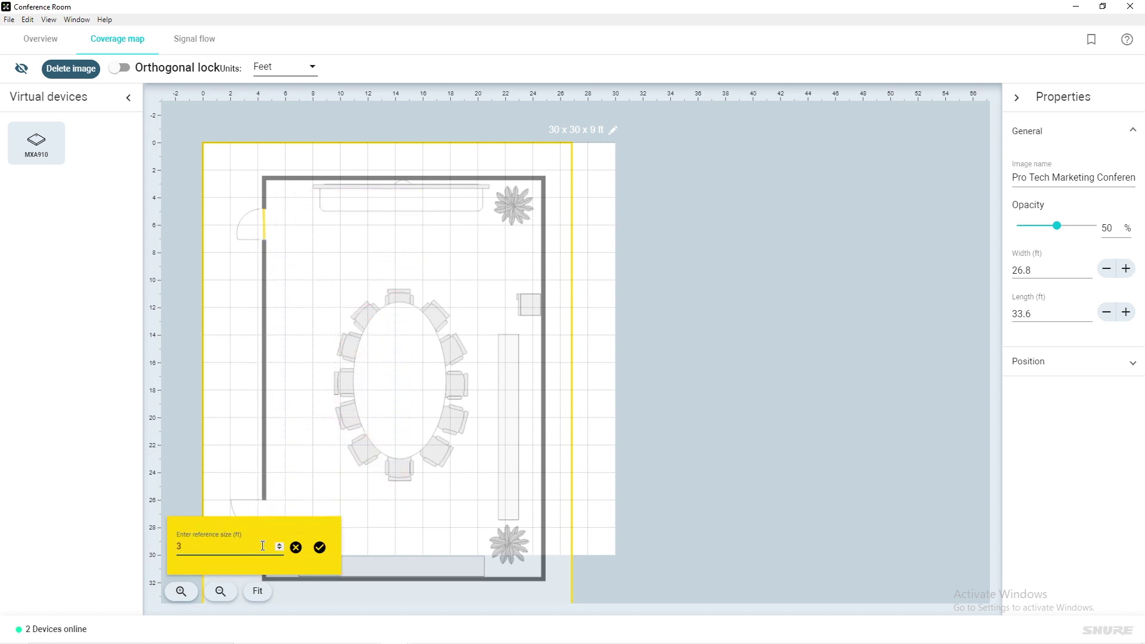
pyautogui.click(319, 547)
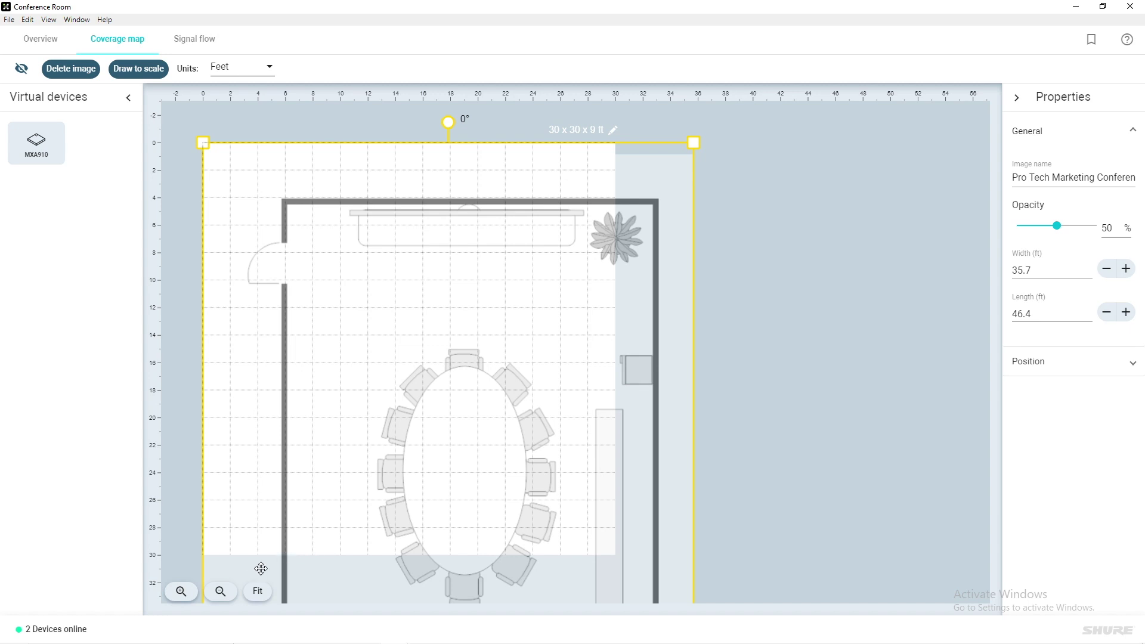
# Resize the room workspace to 36 × 46.8 × 9 ft and centre the MXA910 over the table
pyautogui.click(223, 592)
pyautogui.click(223, 592)
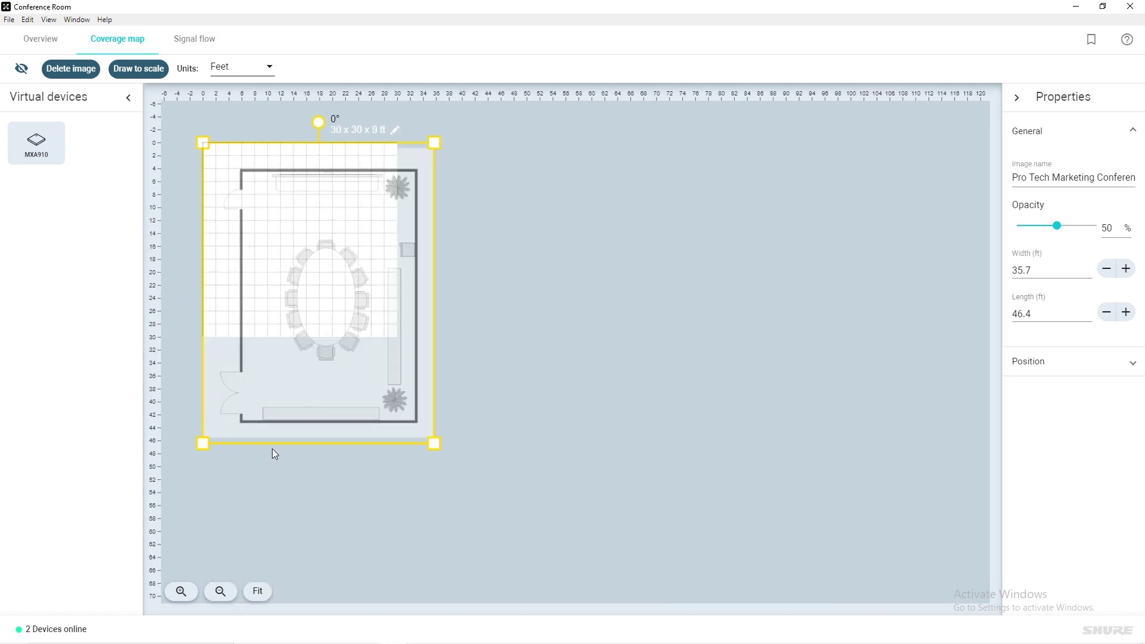
pyautogui.click(394, 129)
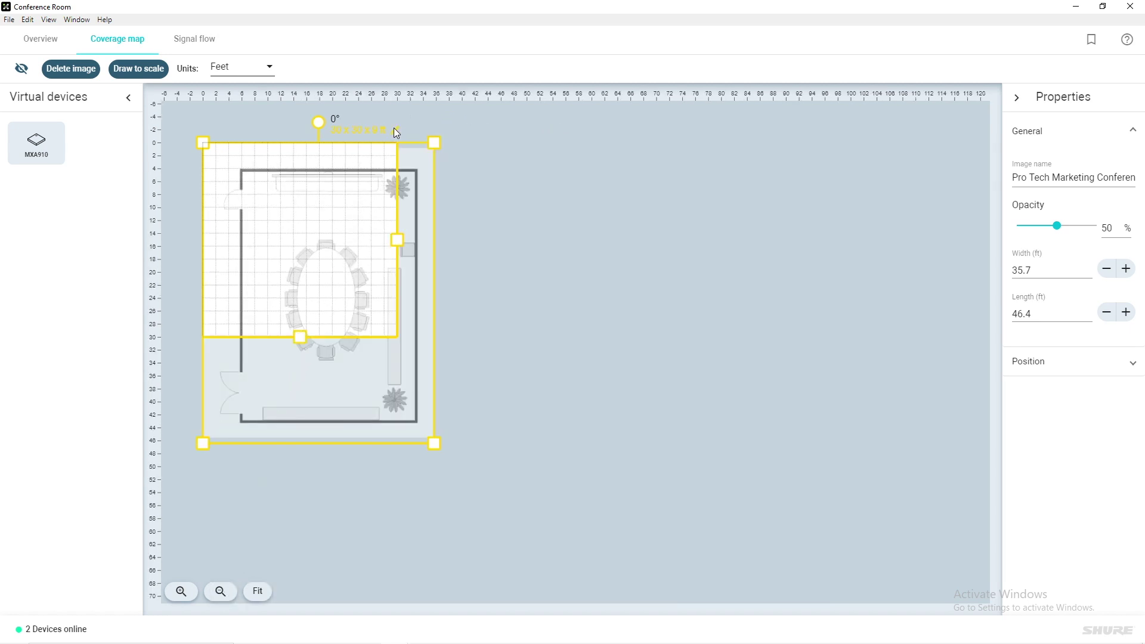
pyautogui.moveTo(397, 239); pyautogui.dragTo(437, 248)
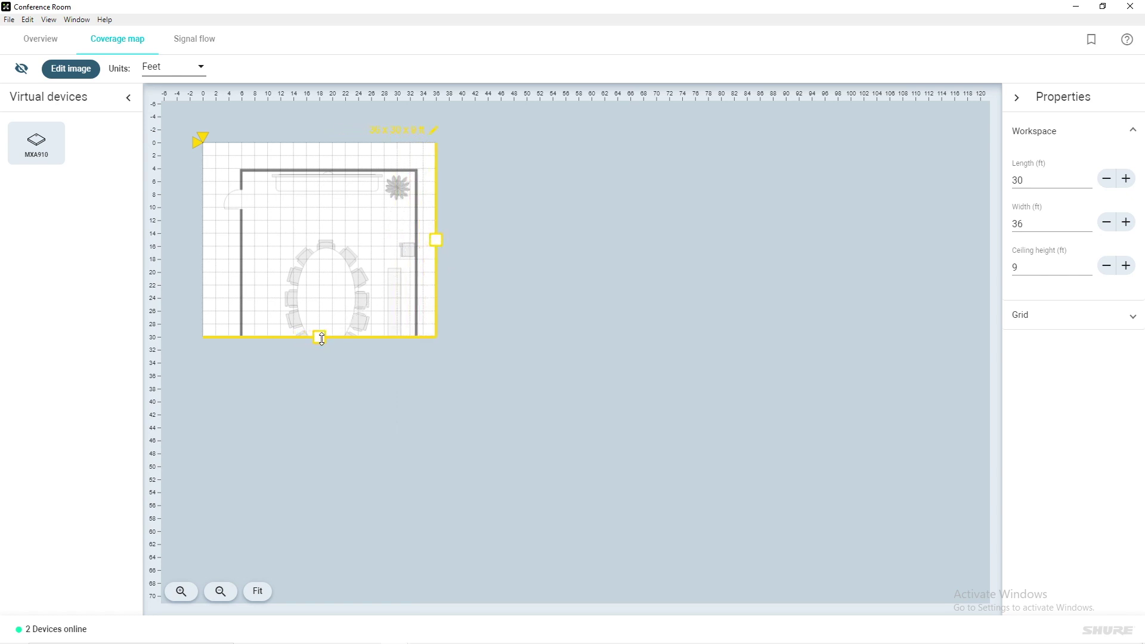
pyautogui.moveTo(321, 338); pyautogui.dragTo(331, 449)
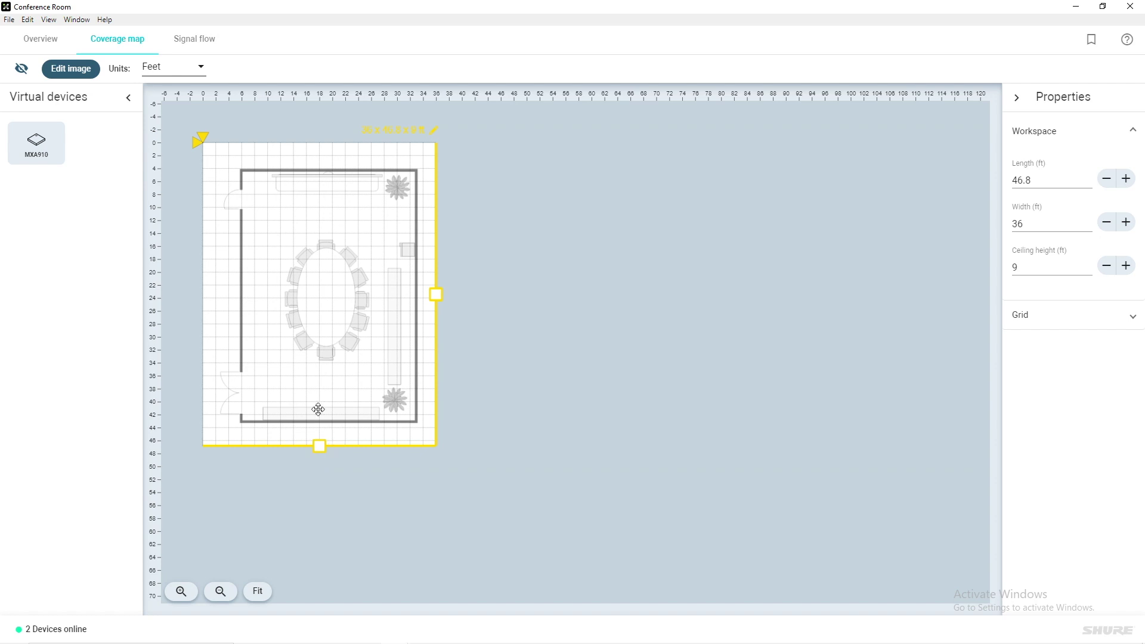
pyautogui.click(196, 151)
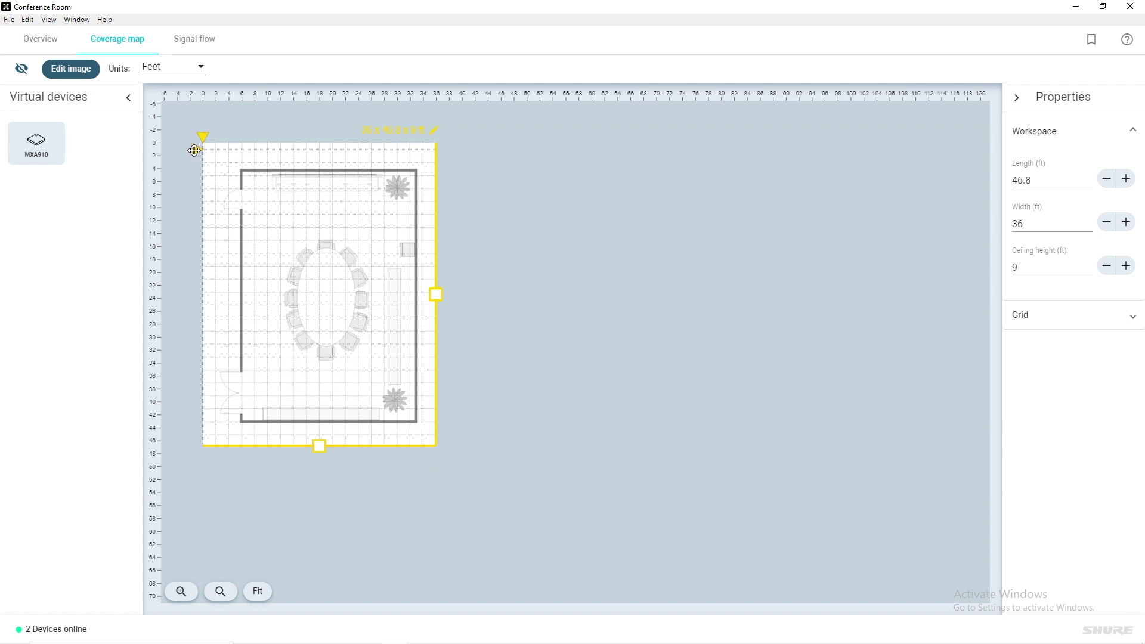
pyautogui.click(184, 135)
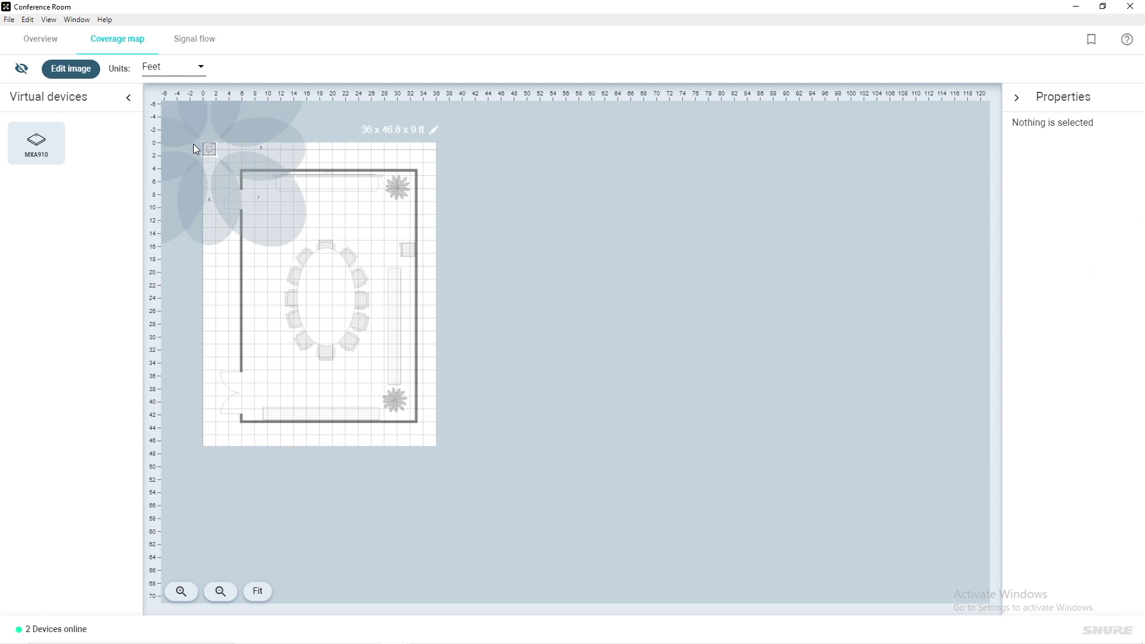
pyautogui.moveTo(209, 149); pyautogui.dragTo(326, 302)
# Set MXA910 lobes 2, 1, 8 and 7 to Medium width
pyautogui.click(327, 226)
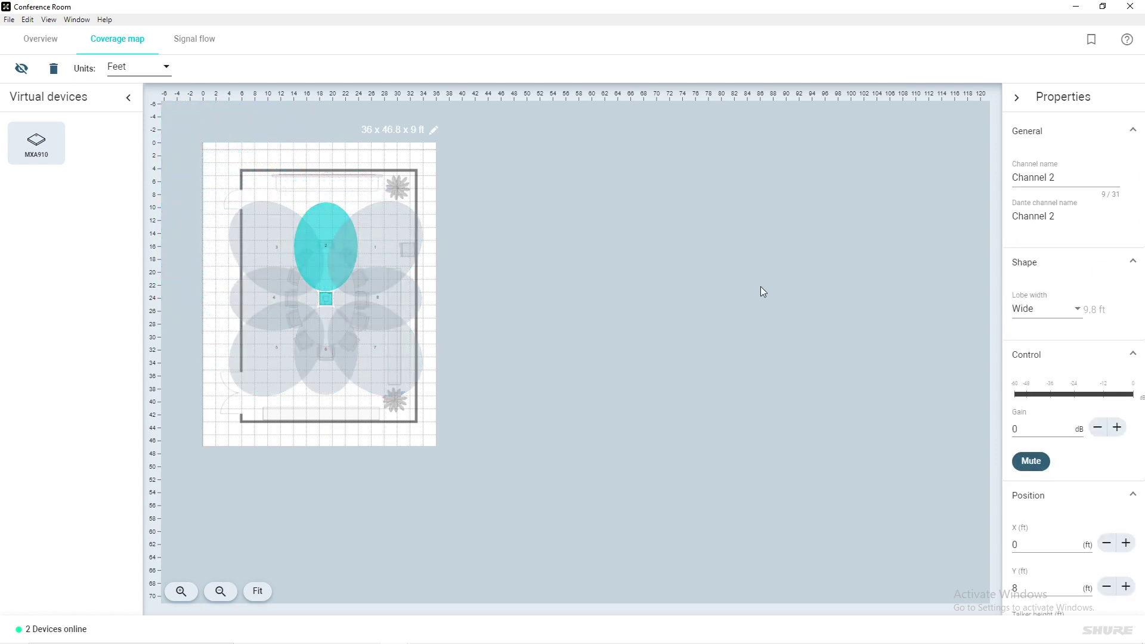
pyautogui.click(1025, 309)
pyautogui.click(1026, 283)
pyautogui.click(391, 249)
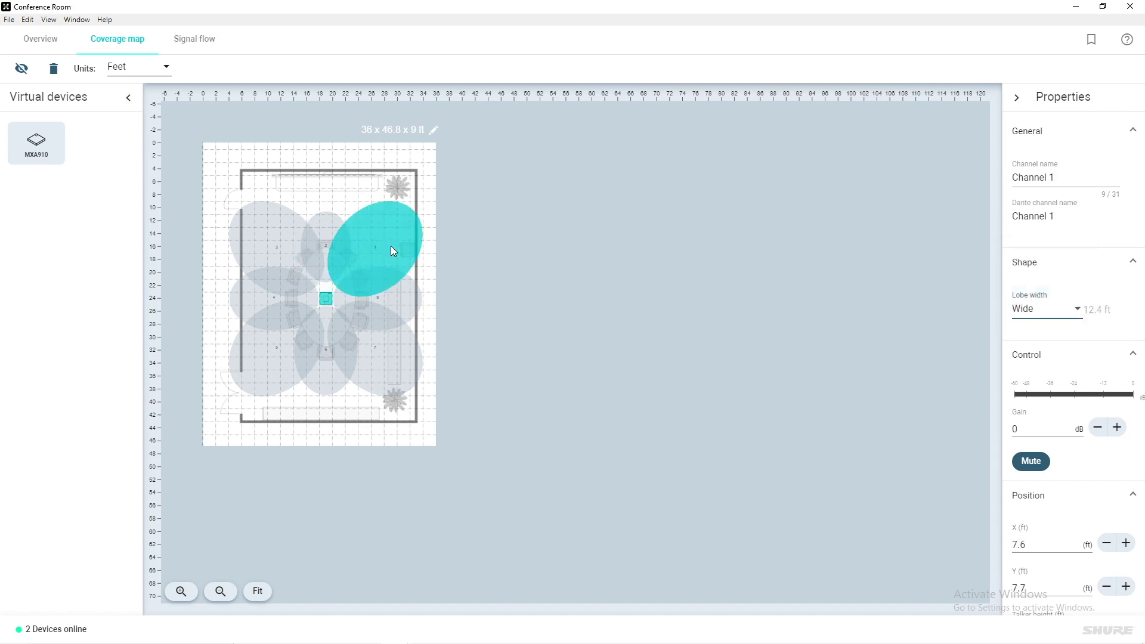
pyautogui.click(1025, 308)
pyautogui.click(1026, 283)
pyautogui.click(375, 295)
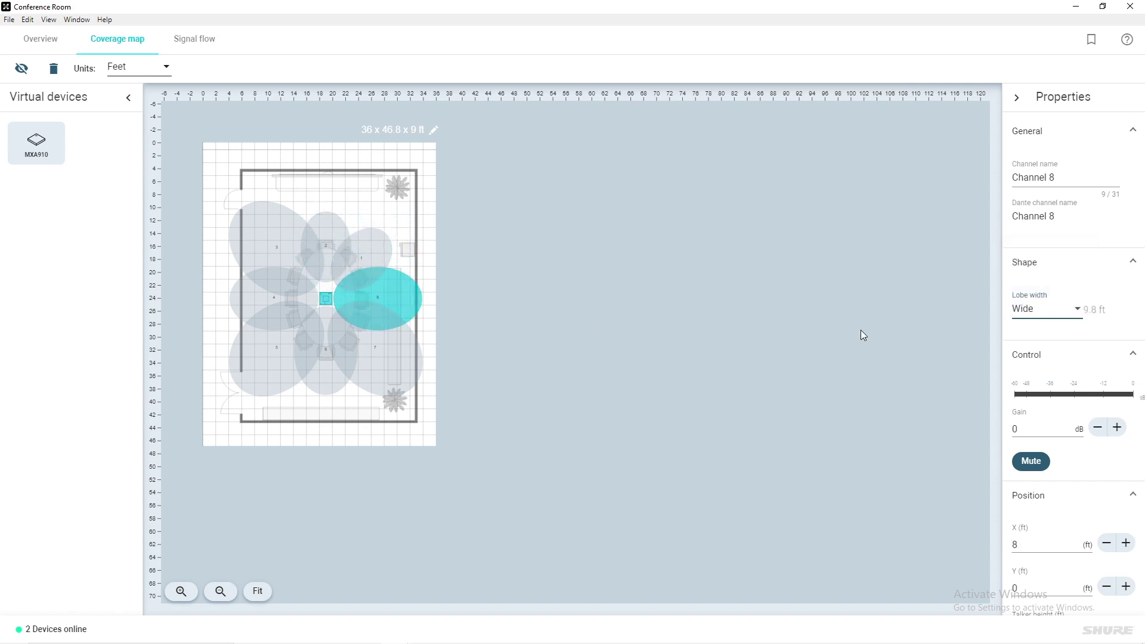
pyautogui.click(1025, 309)
pyautogui.click(1026, 280)
pyautogui.click(388, 332)
pyautogui.click(1026, 311)
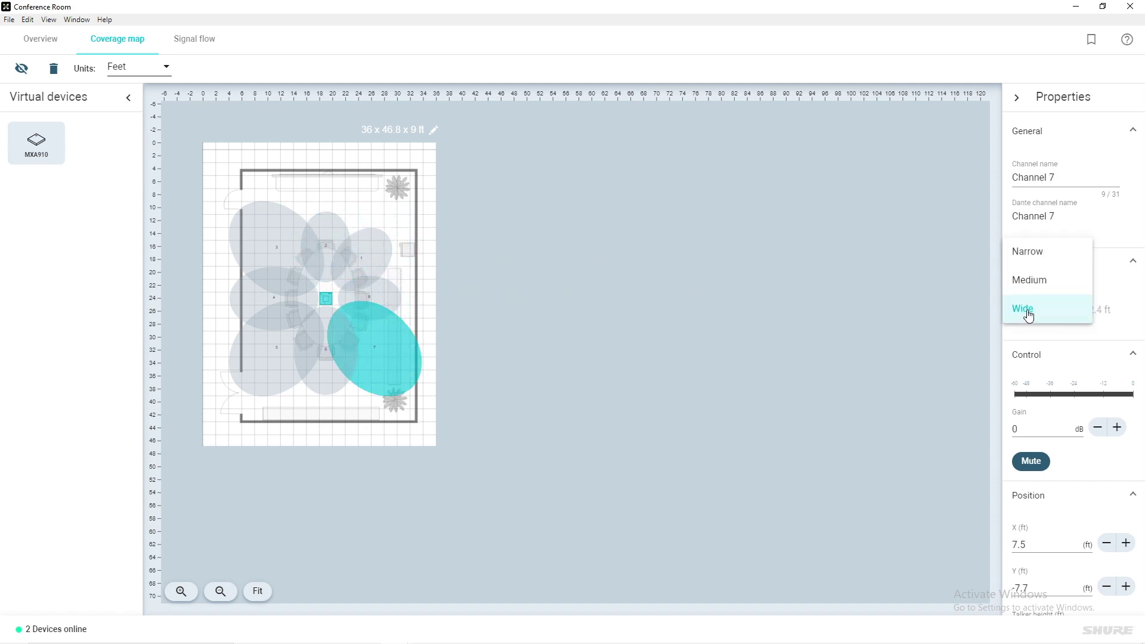
pyautogui.click(1026, 279)
# Set lobes 6, 5, 4 and 3 to Medium width and pull lobe 3 toward the room centre
pyautogui.click(331, 366)
pyautogui.click(1025, 308)
pyautogui.click(1025, 280)
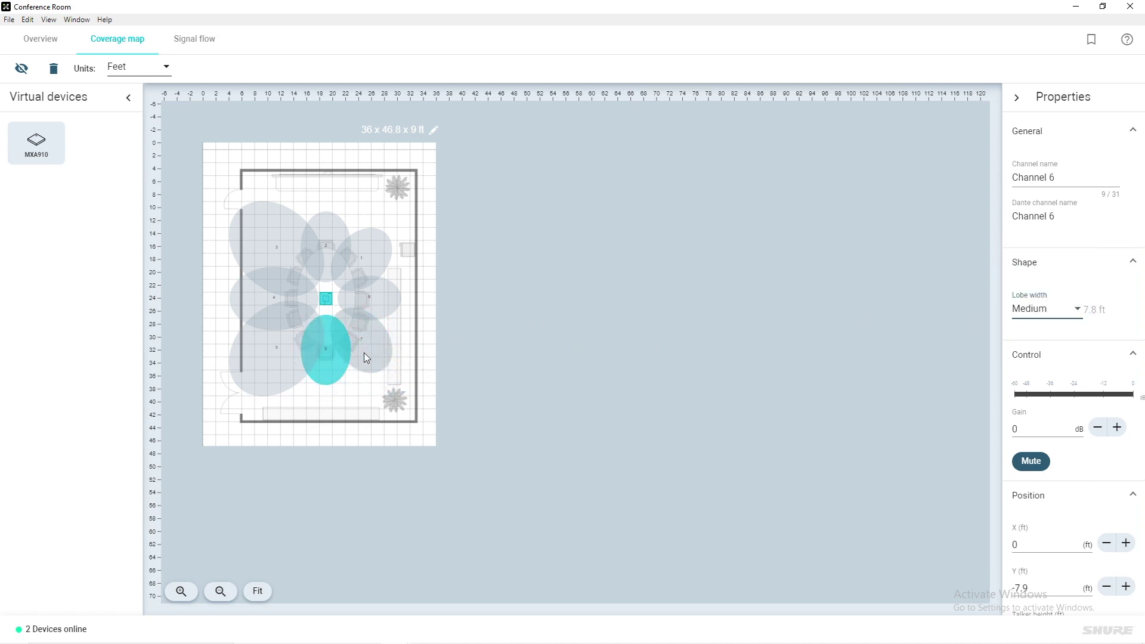
pyautogui.click(279, 356)
pyautogui.click(1025, 308)
pyautogui.click(1025, 279)
pyautogui.click(266, 316)
pyautogui.click(1025, 312)
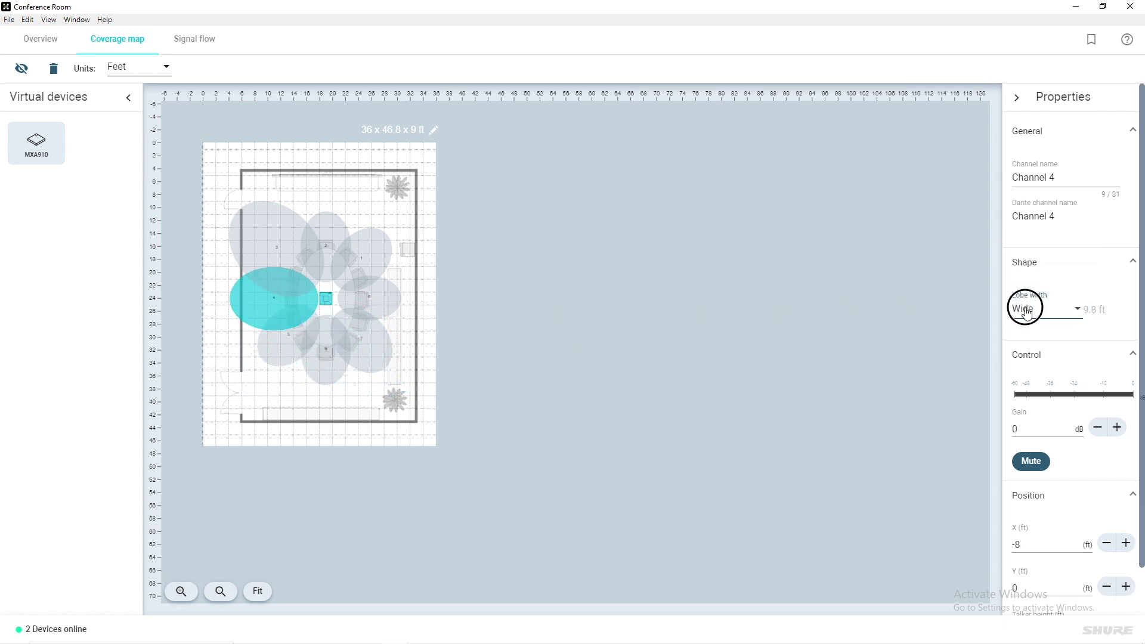
pyautogui.click(1026, 280)
pyautogui.click(279, 255)
pyautogui.click(1019, 310)
pyautogui.click(1026, 279)
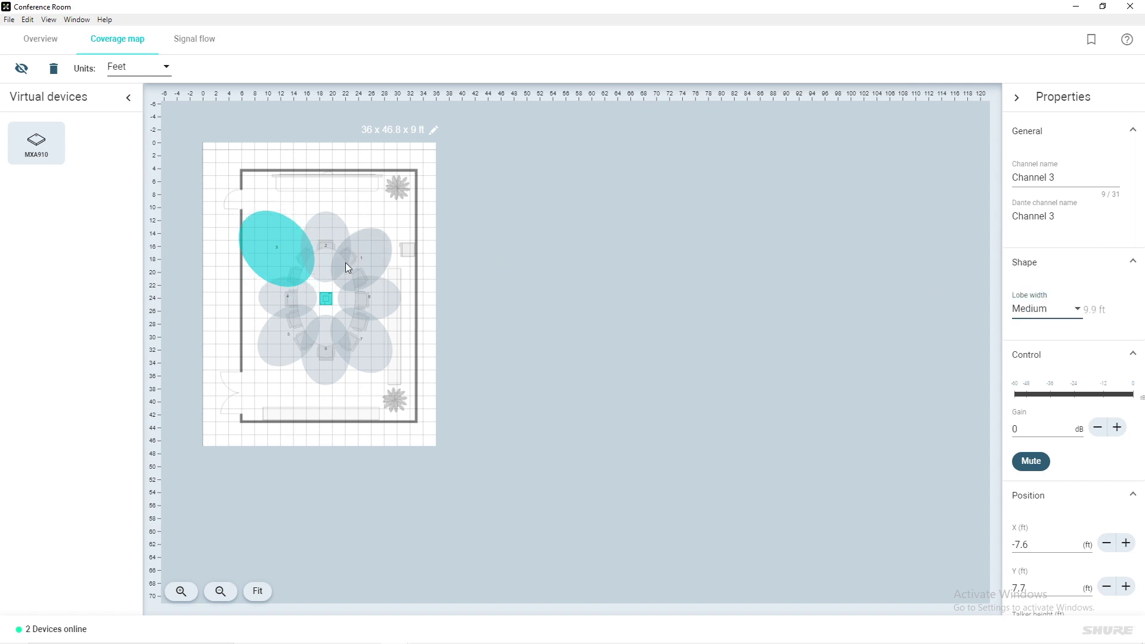
pyautogui.moveTo(282, 257); pyautogui.dragTo(296, 269)
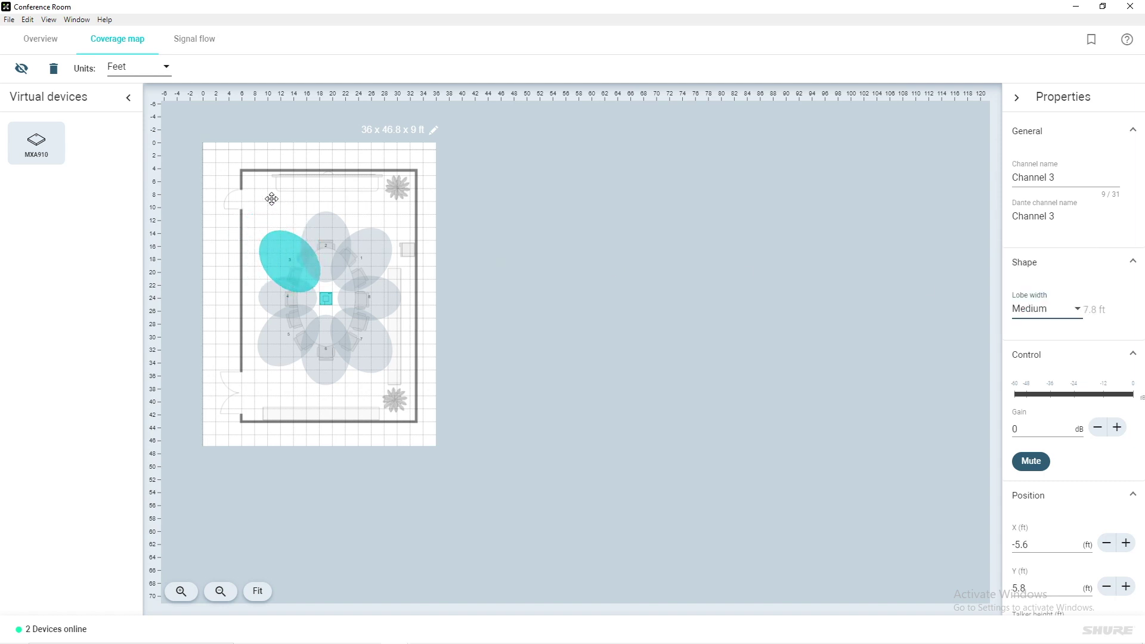
# In signal flow, move P300-1 to the lower right and route MXA910-1 output 1 to P300-1 input 1
pyautogui.click(199, 43)
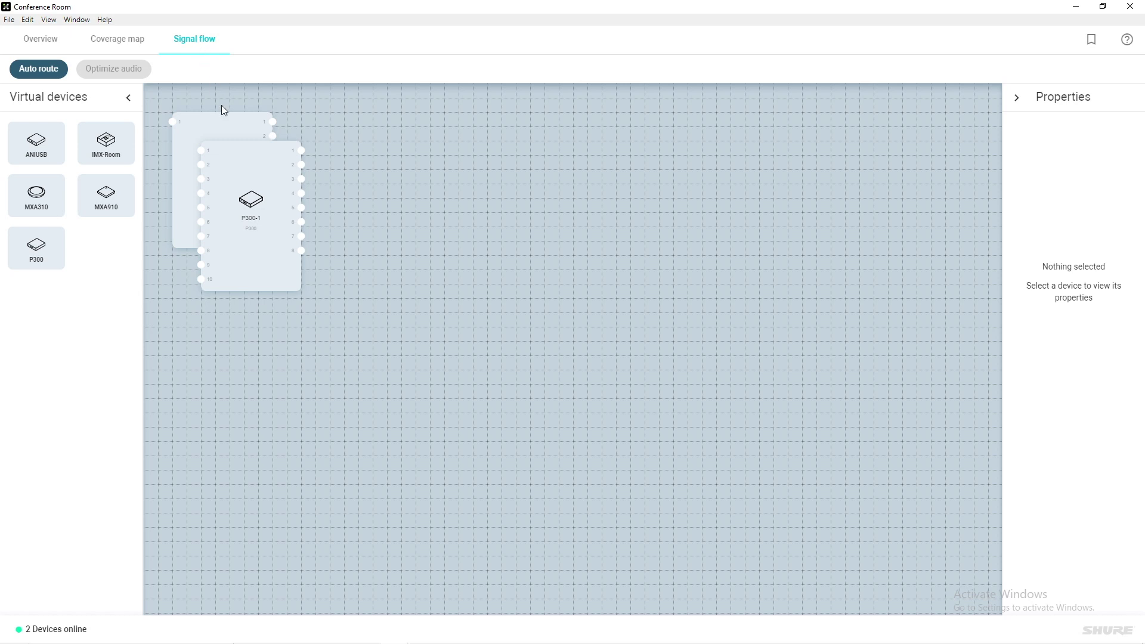
pyautogui.moveTo(251, 170); pyautogui.dragTo(842, 472)
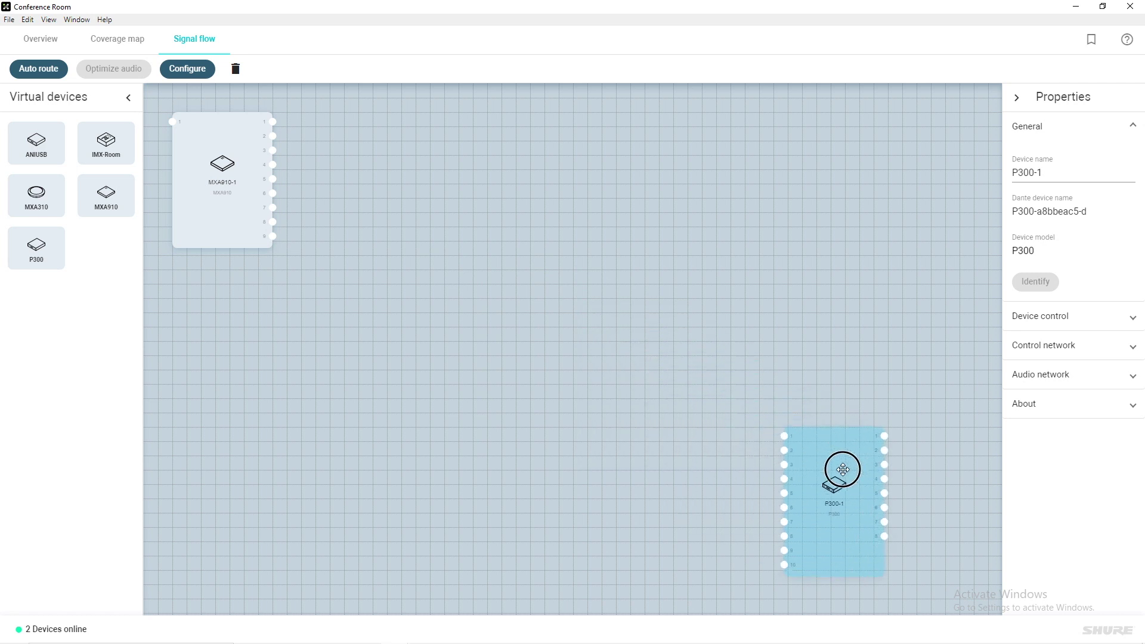
pyautogui.click(770, 430)
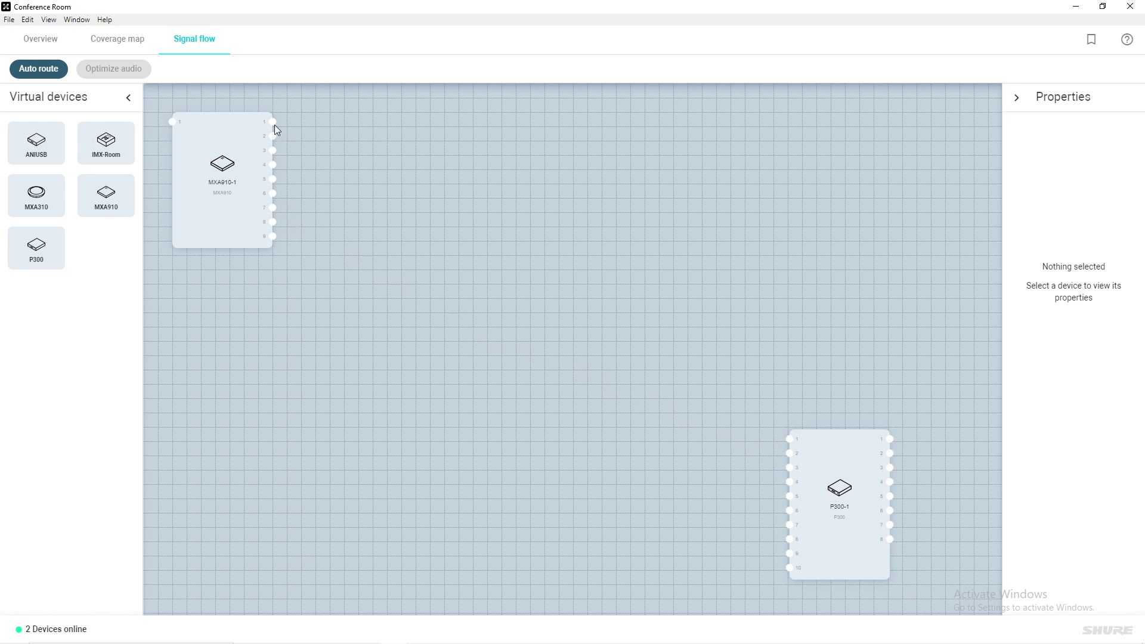
pyautogui.moveTo(274, 125); pyautogui.dragTo(793, 445)
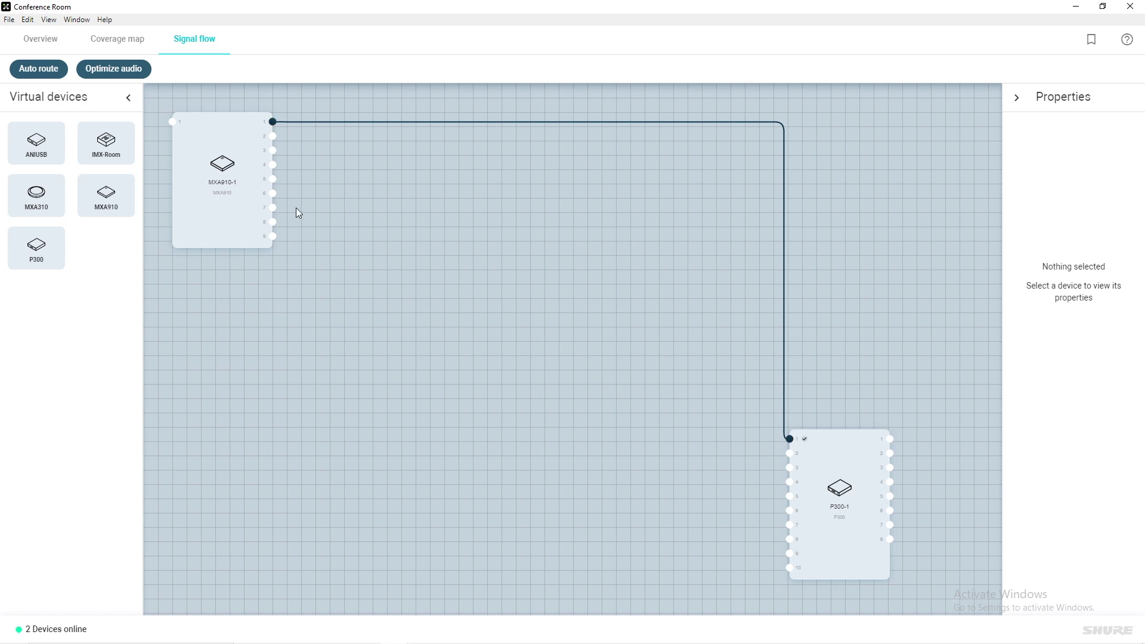
# Auto-route MXA910-1 channels 1–8 into P300-1 inputs 1–8
pyautogui.click(48, 73)
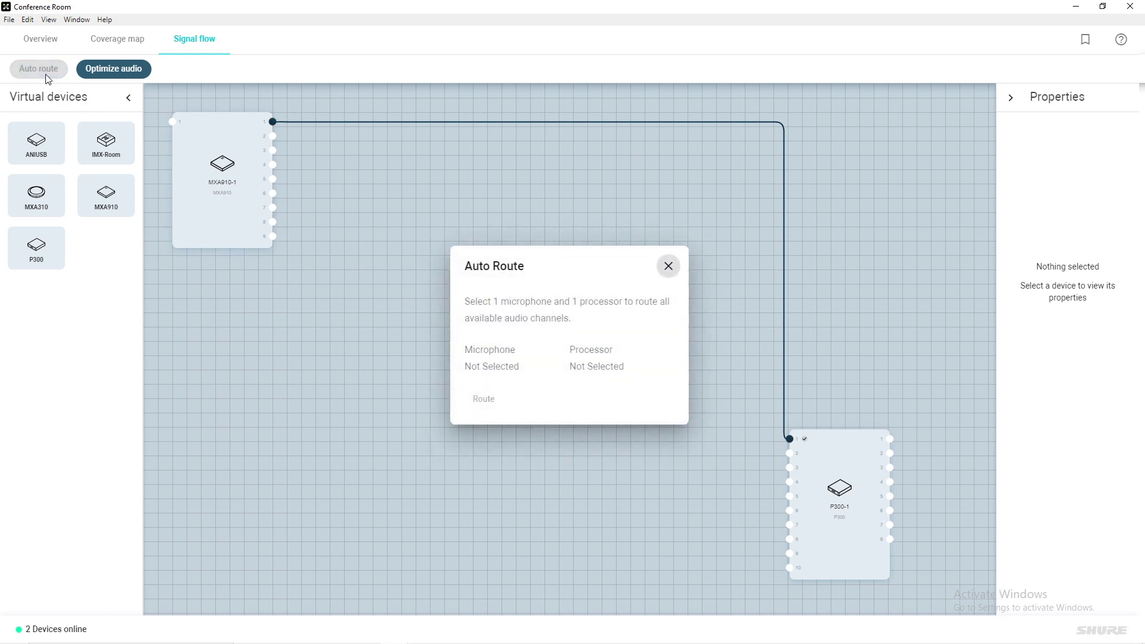
pyautogui.click(187, 208)
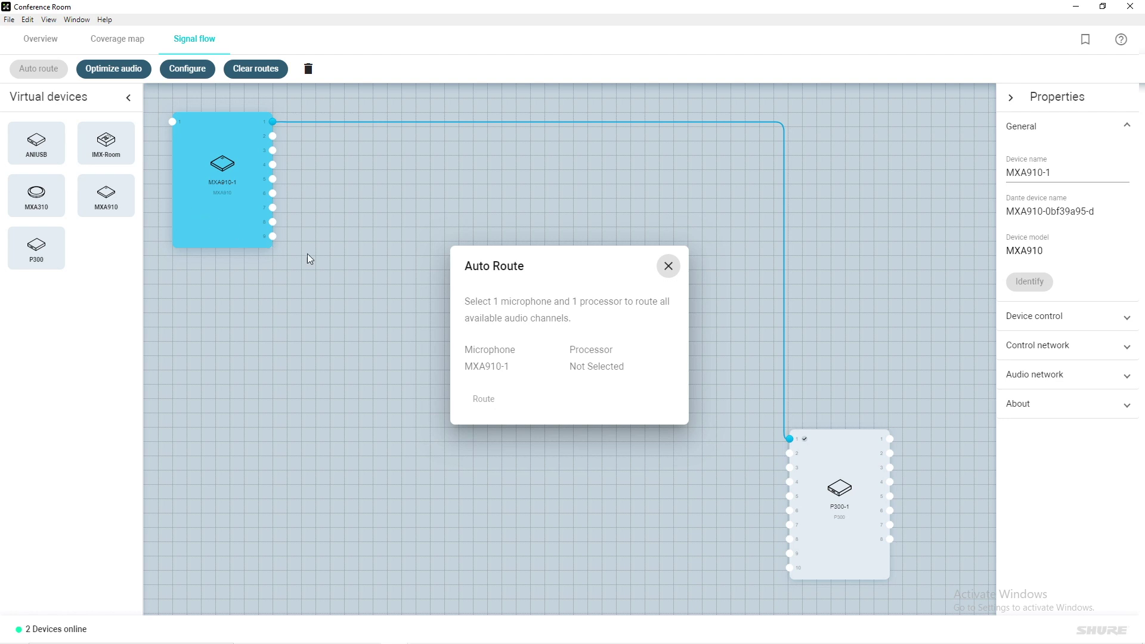
pyautogui.click(817, 484)
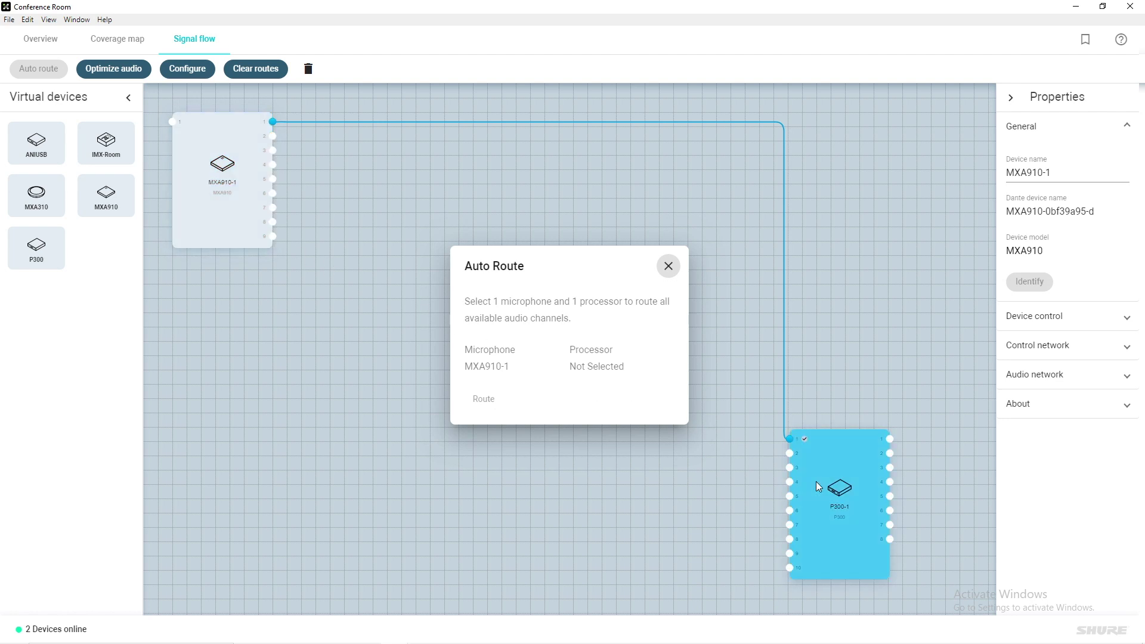
pyautogui.click(493, 403)
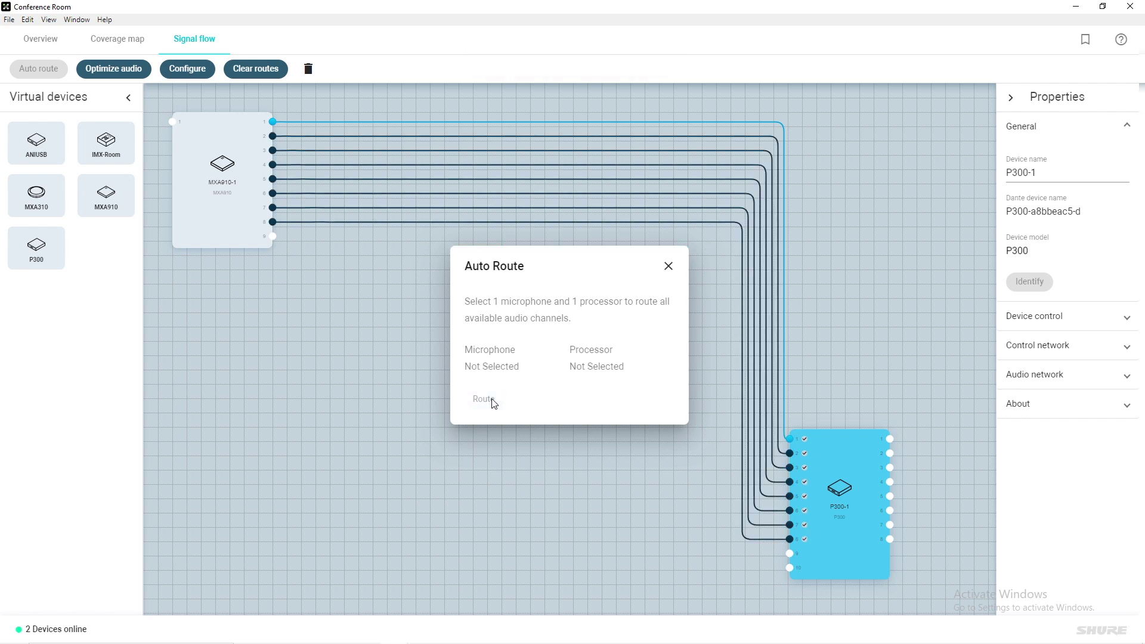
pyautogui.click(668, 268)
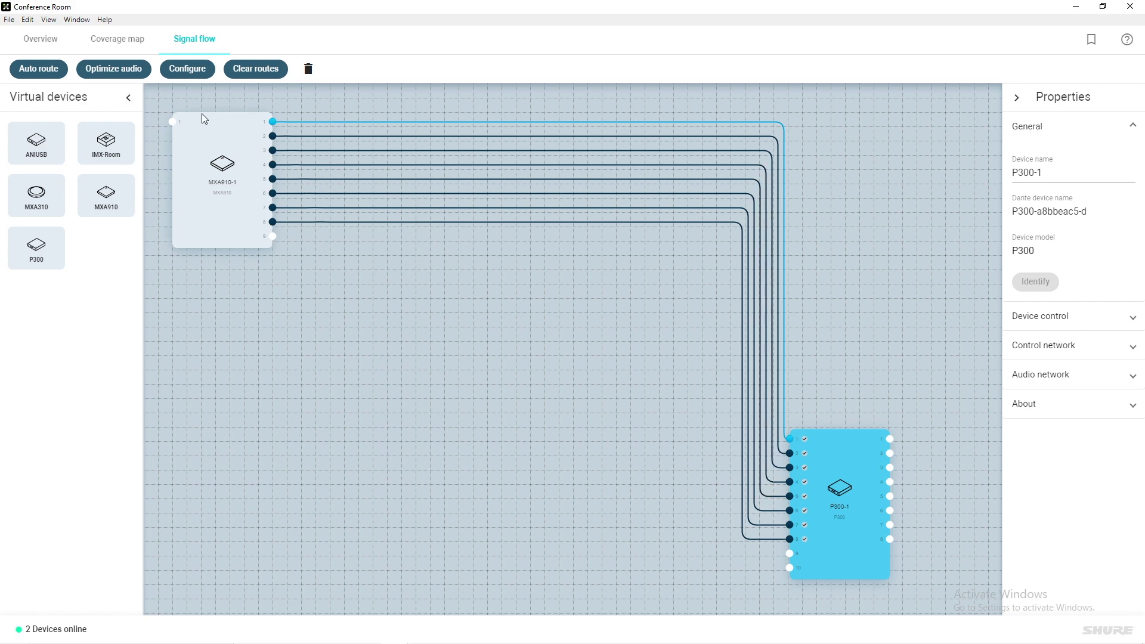
# Optimize the audio settings after reviewing the changed-settings list, then close the Conference Room
pyautogui.click(119, 70)
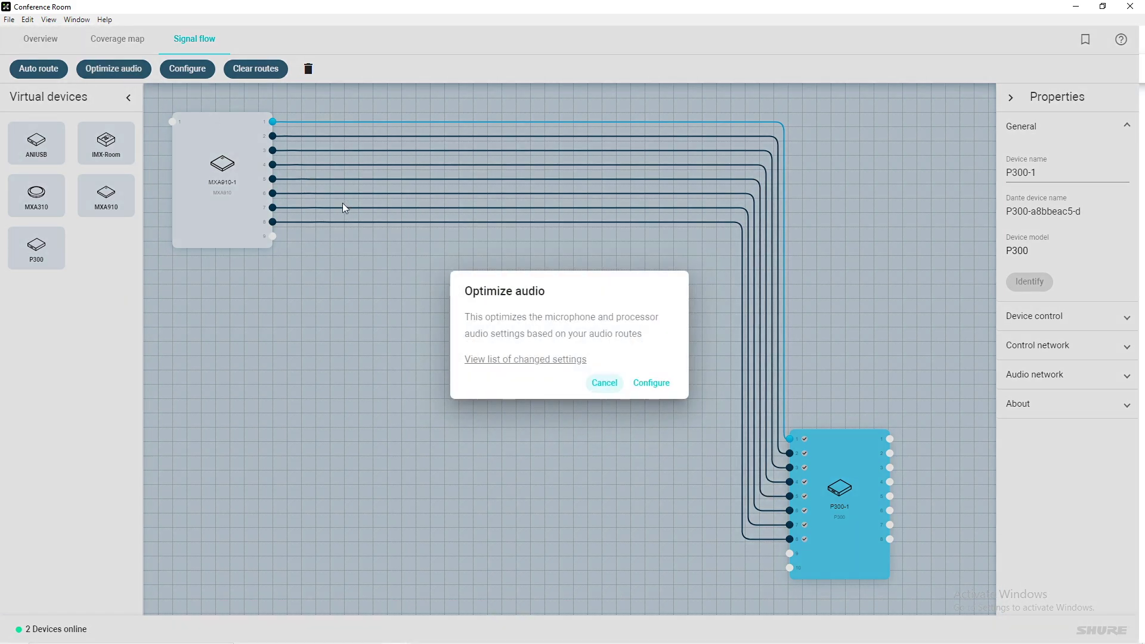
pyautogui.click(531, 358)
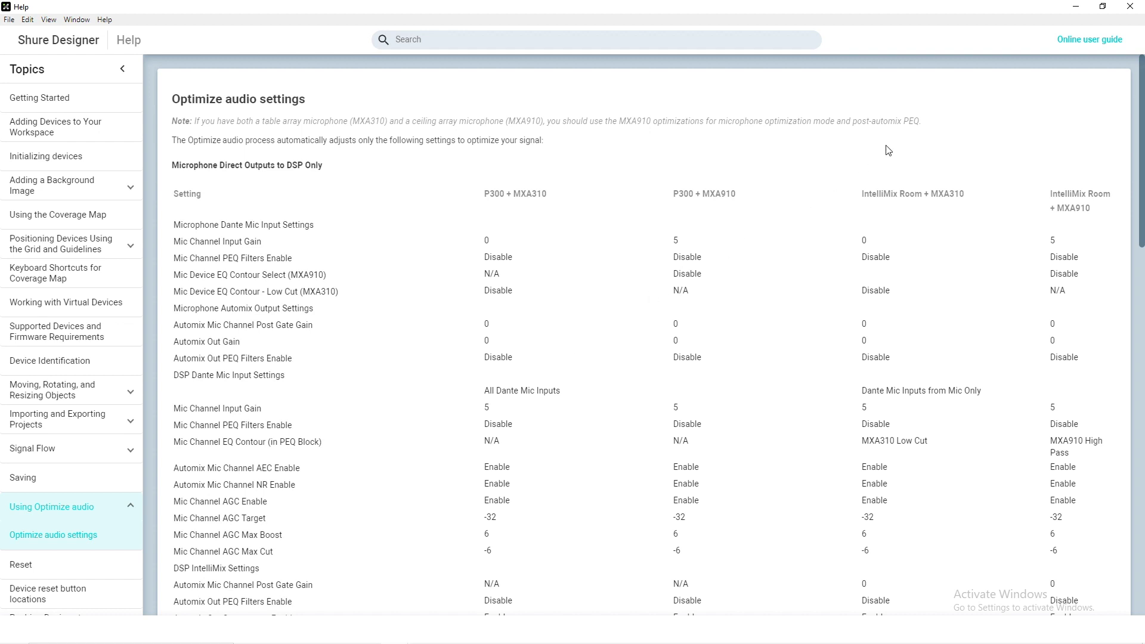
pyautogui.click(1130, 6)
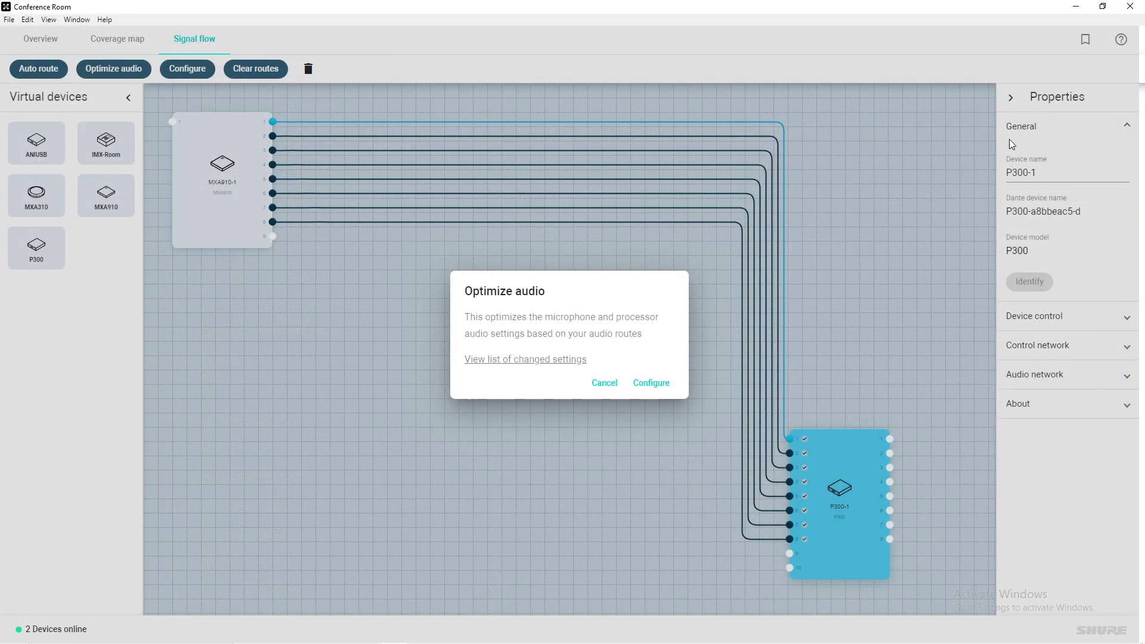
pyautogui.click(652, 383)
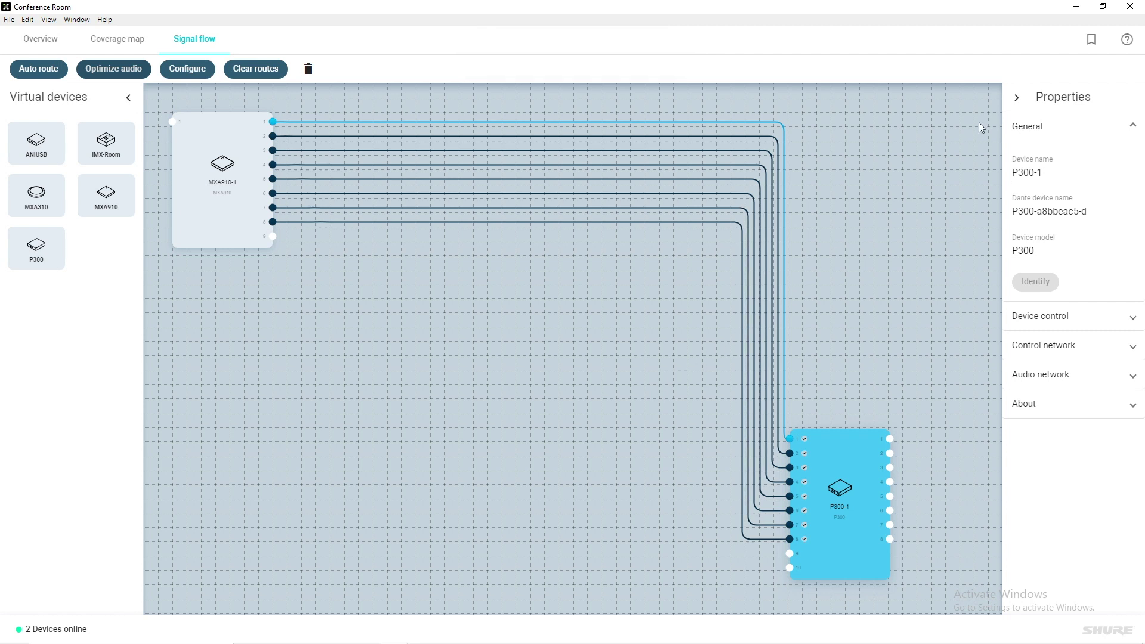
pyautogui.click(1127, 7)
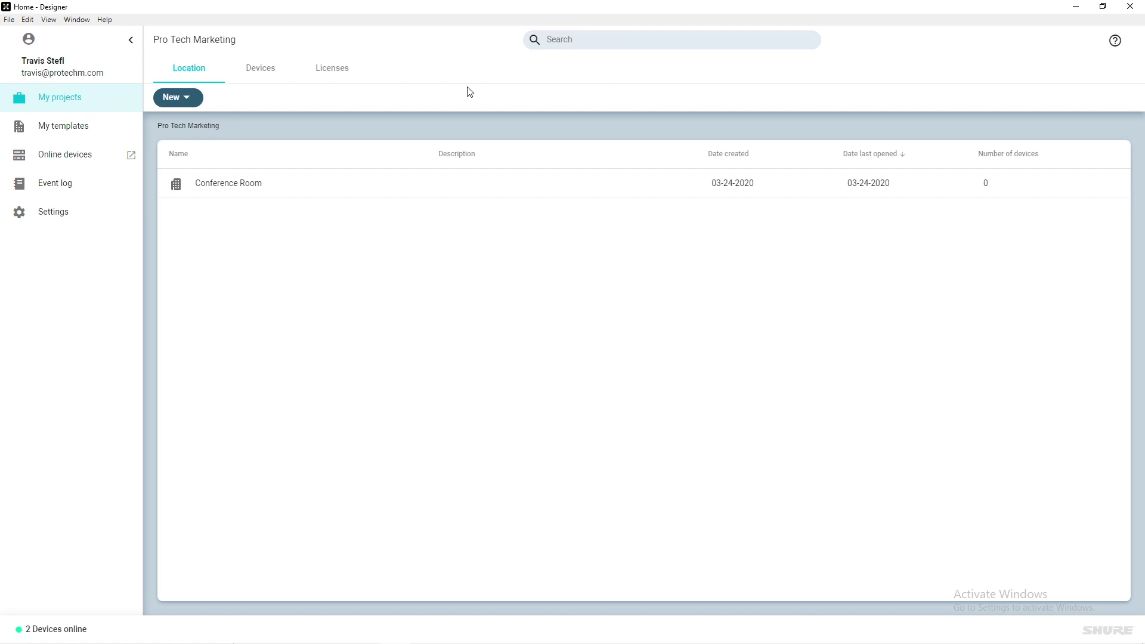
# Export the Pro Tech Marketing project from My Projects, then relaunch Shure Designer
pyautogui.click(123, 101)
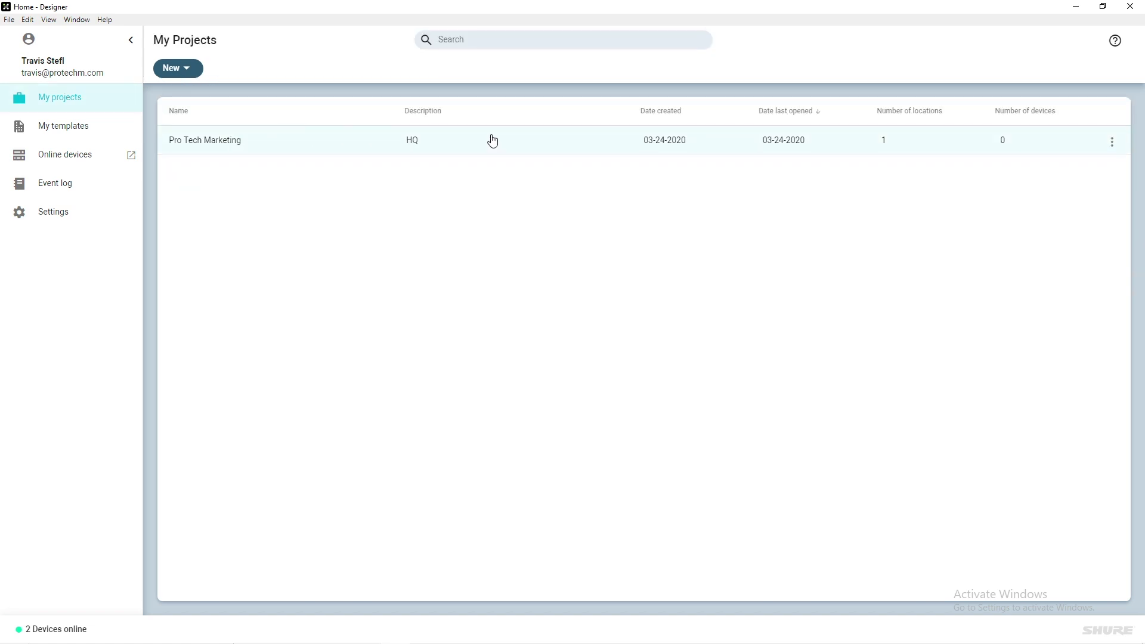
pyautogui.click(1111, 142)
pyautogui.click(1096, 185)
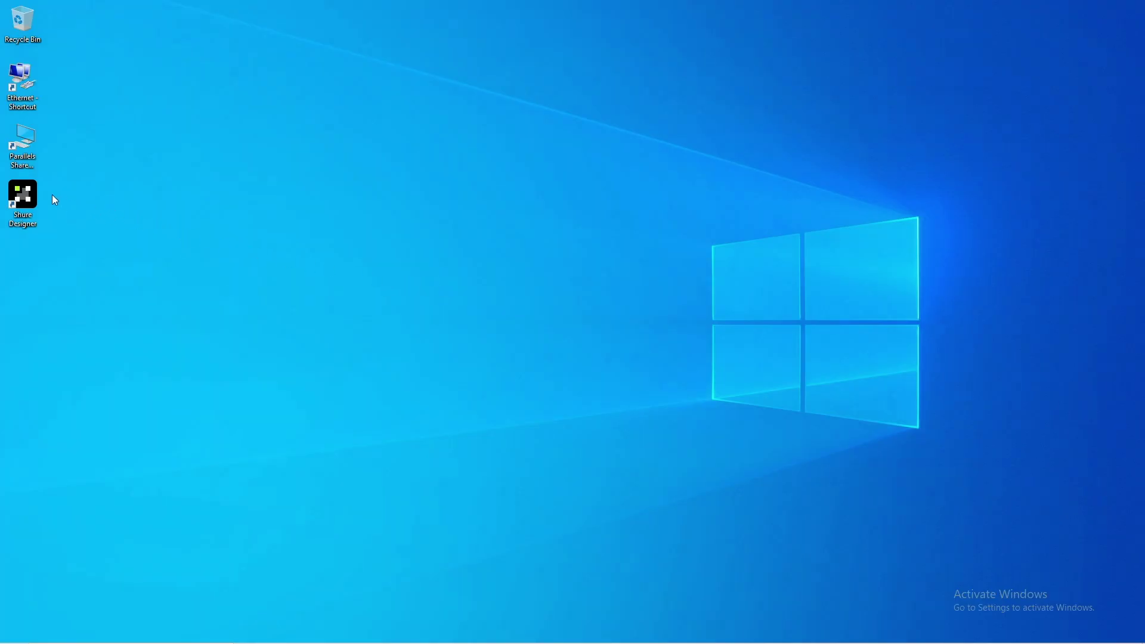
pyautogui.doubleClick(23, 197)
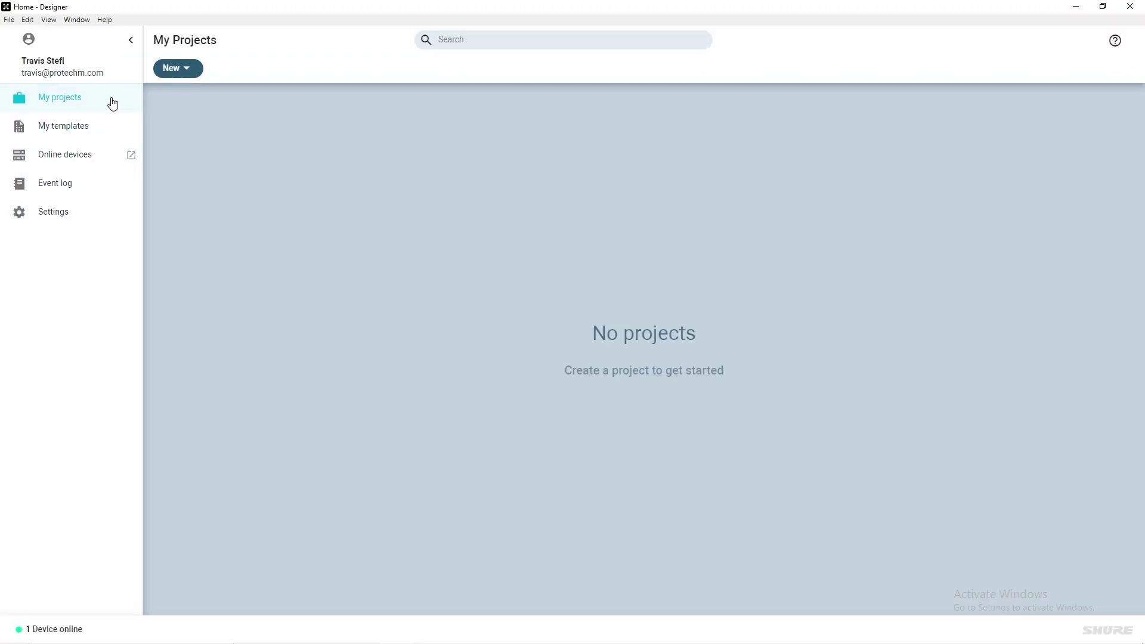
# Import the Pro Tech Marketing.dprj project file and open its Conference Room location
pyautogui.click(177, 72)
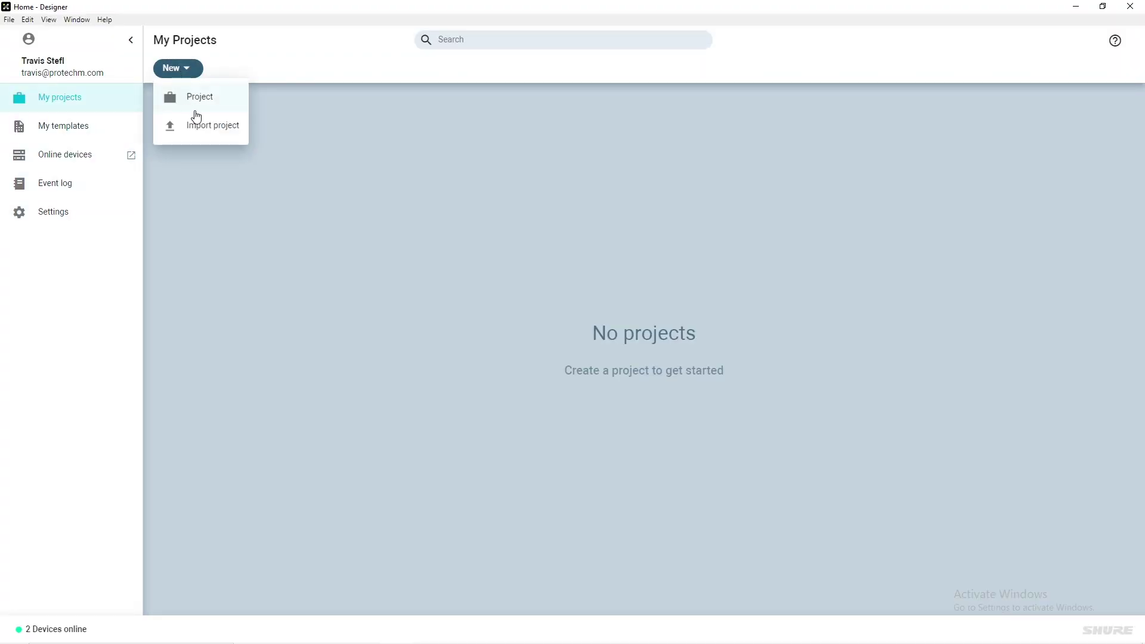
pyautogui.click(204, 131)
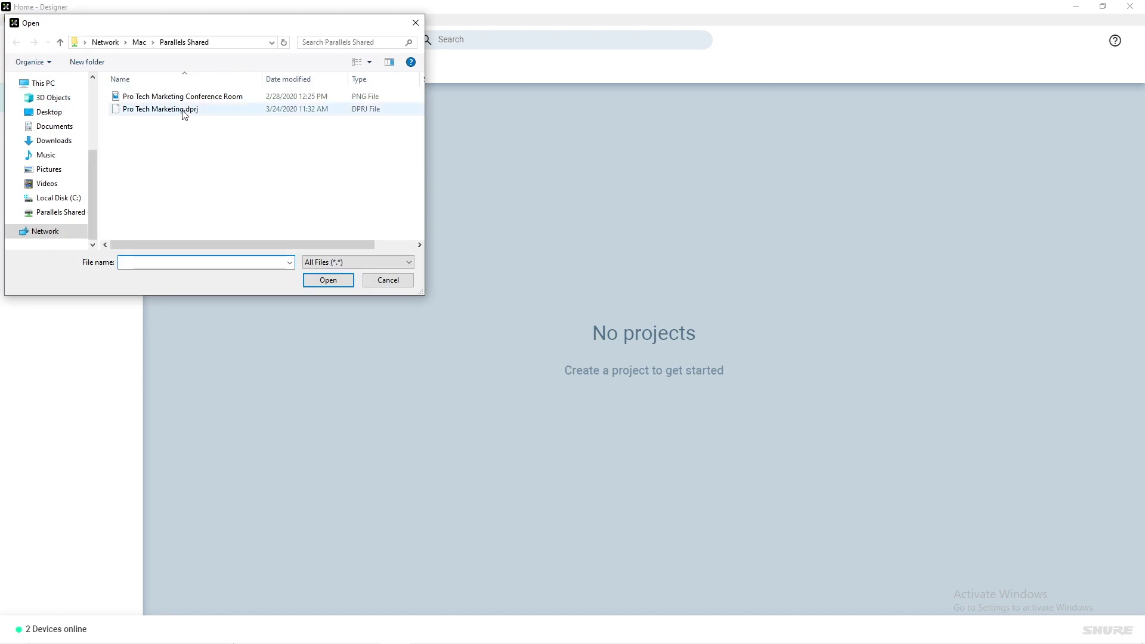
pyautogui.click(185, 110)
pyautogui.click(326, 279)
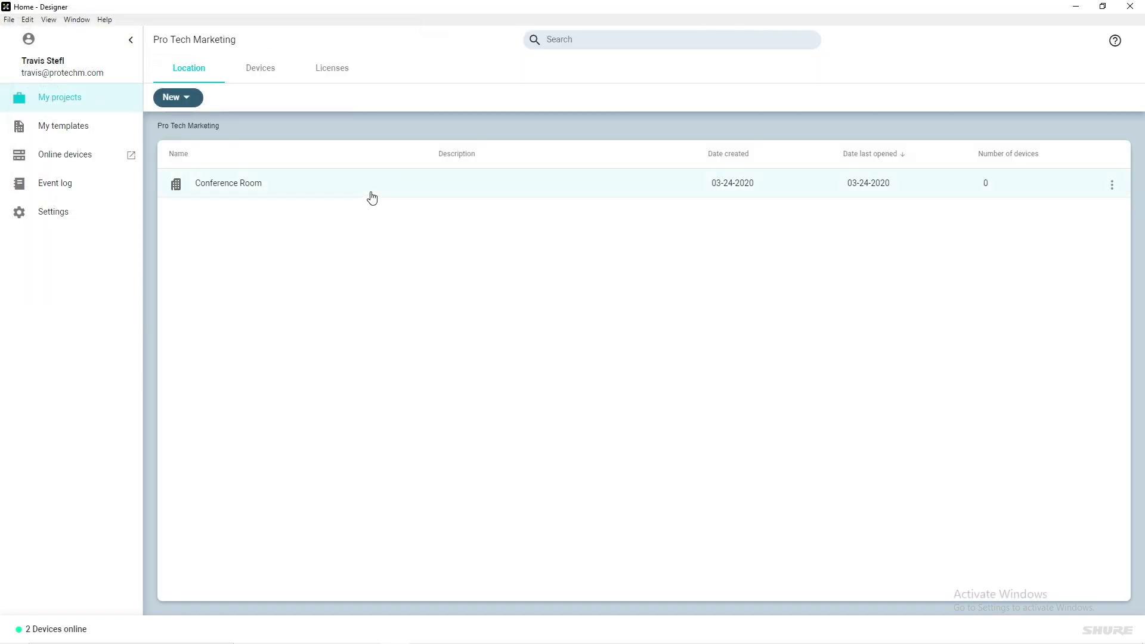
pyautogui.doubleClick(372, 197)
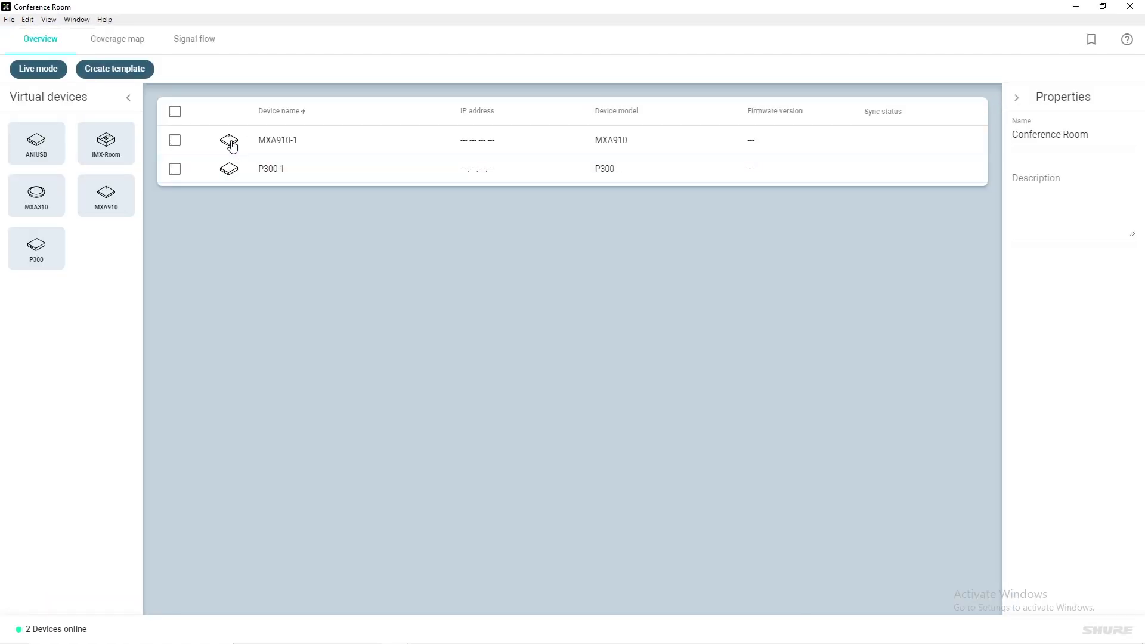
# Switch the Conference Room design to live mode and list the two online devices
pyautogui.click(46, 72)
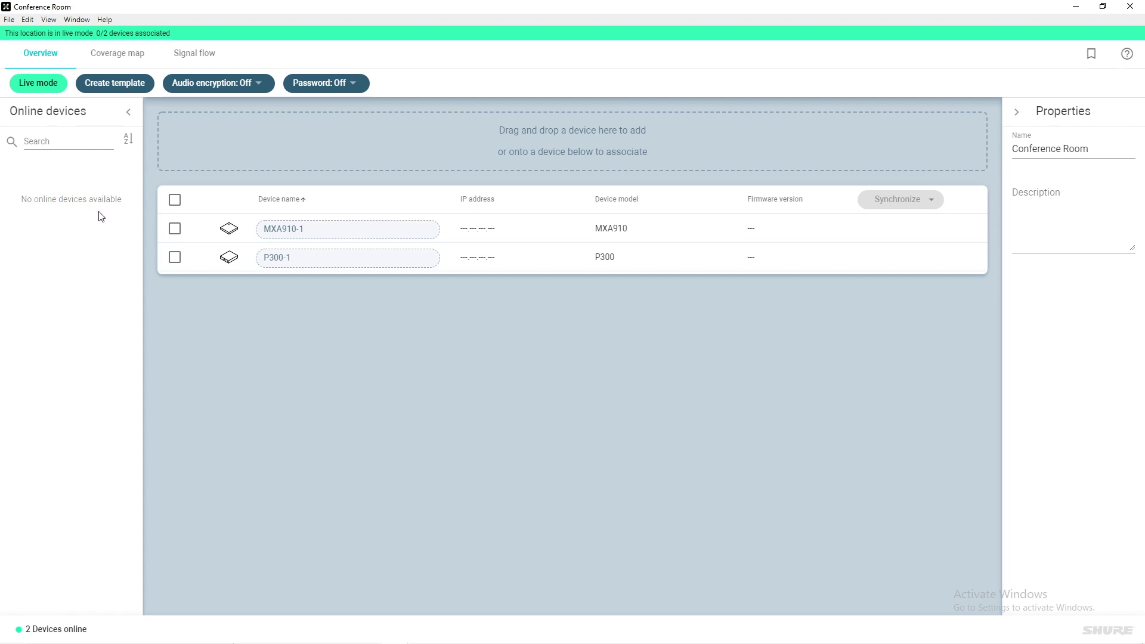
pyautogui.click(81, 631)
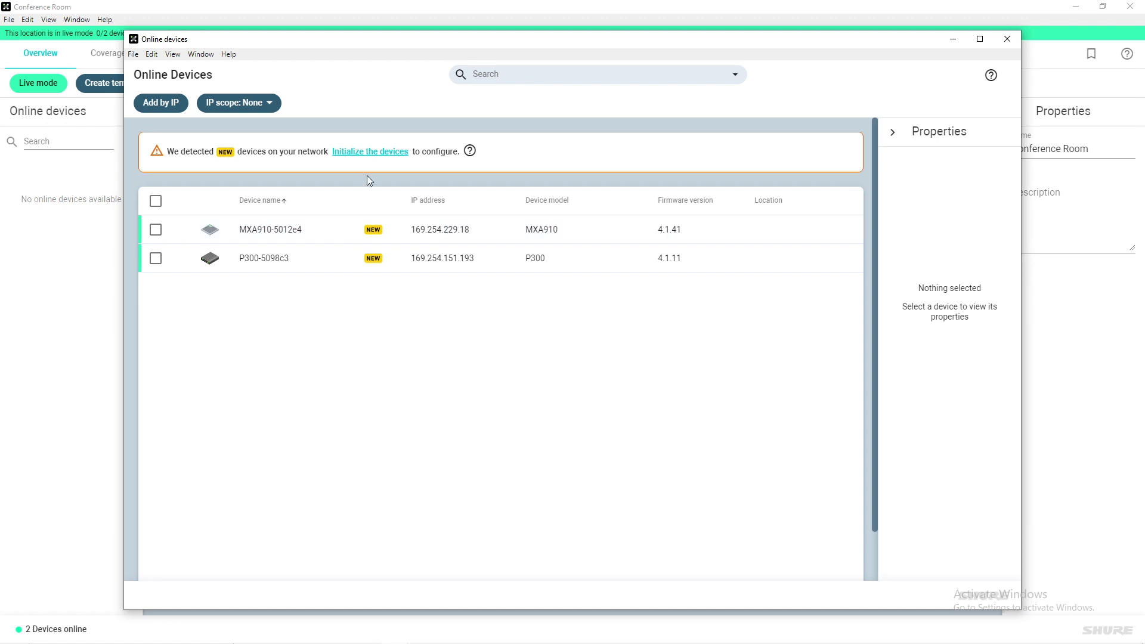
# Initialize the new MXA910 and P300 devices and return to the Conference Room overview
pyautogui.click(367, 156)
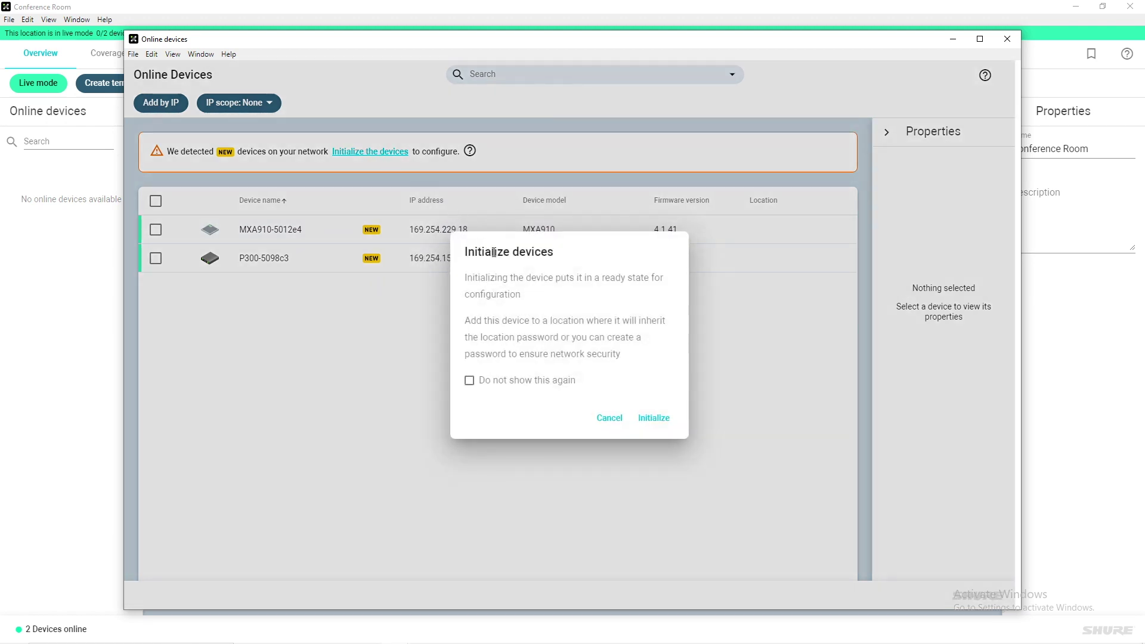
pyautogui.click(654, 418)
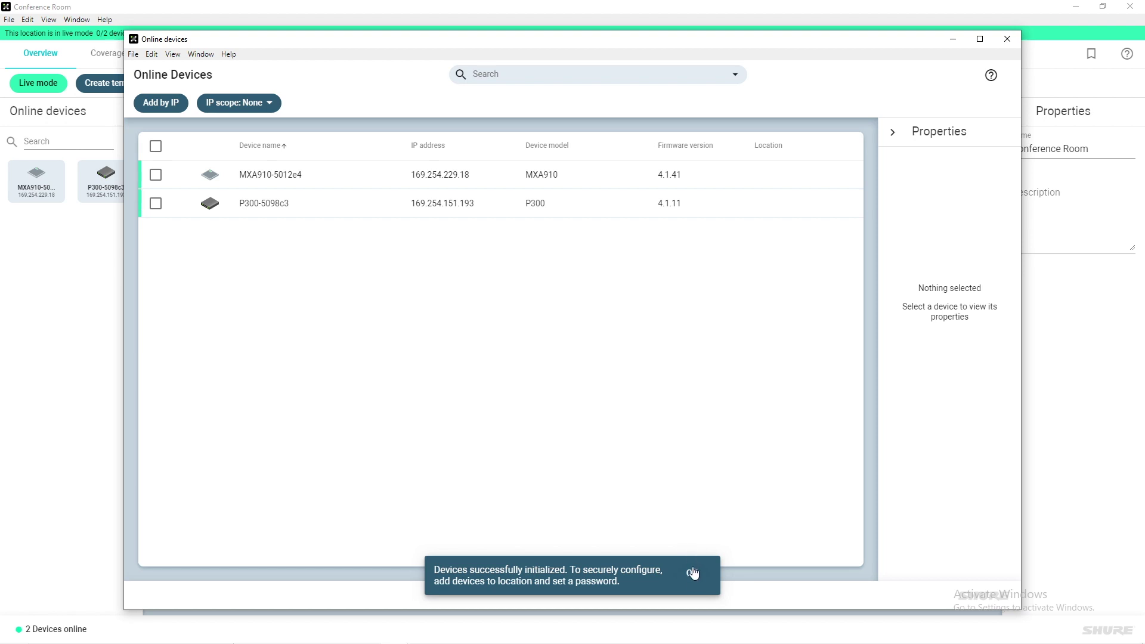
pyautogui.click(693, 572)
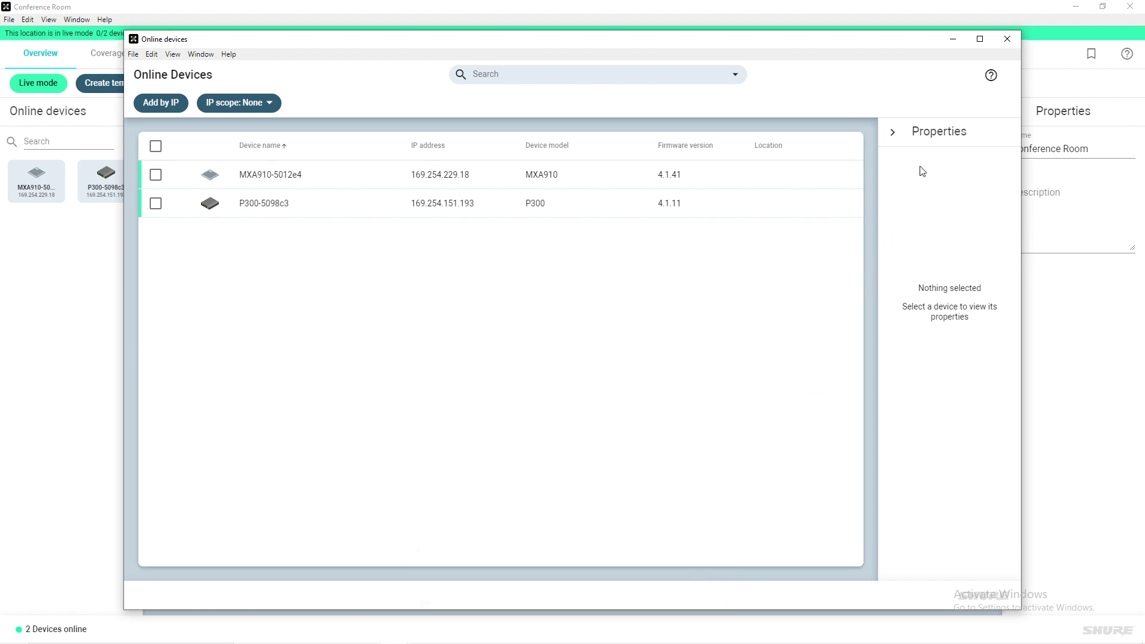
pyautogui.click(1007, 39)
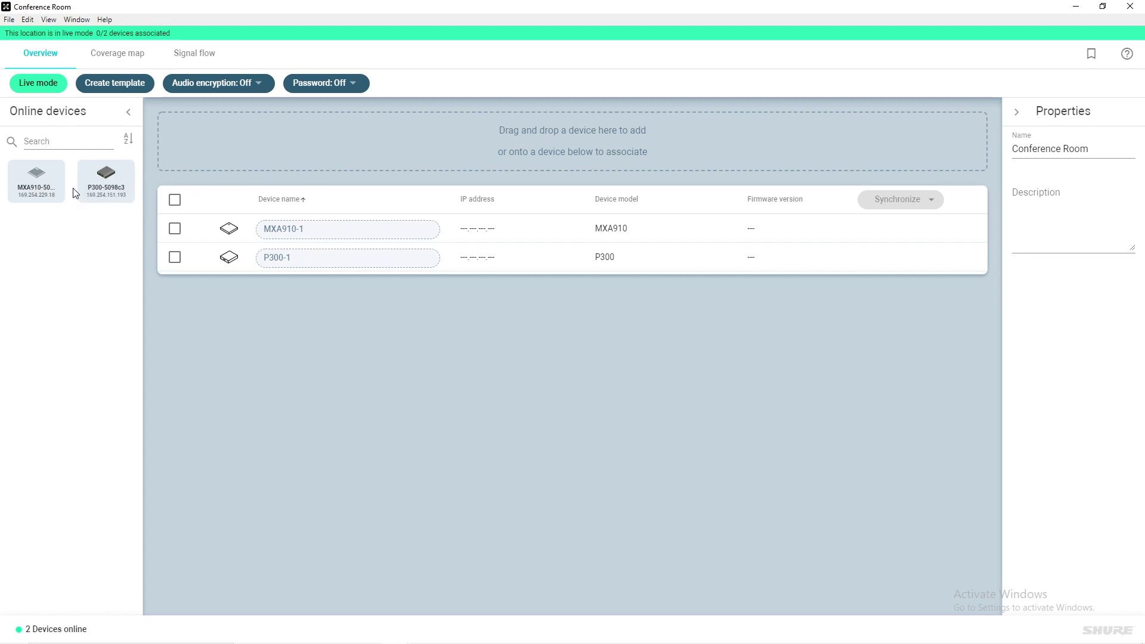
# Identify both units, then associate the real P300 and MXA910 with P300-1 and MXA910-1
pyautogui.click(37, 172)
pyautogui.click(107, 173)
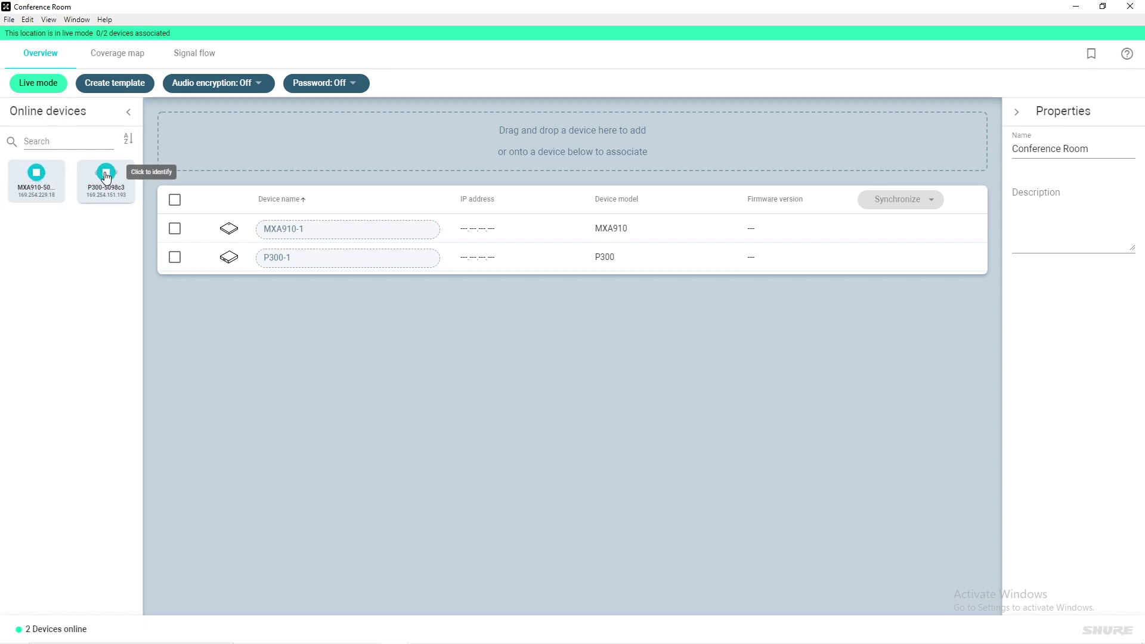
pyautogui.moveTo(107, 199); pyautogui.dragTo(289, 263)
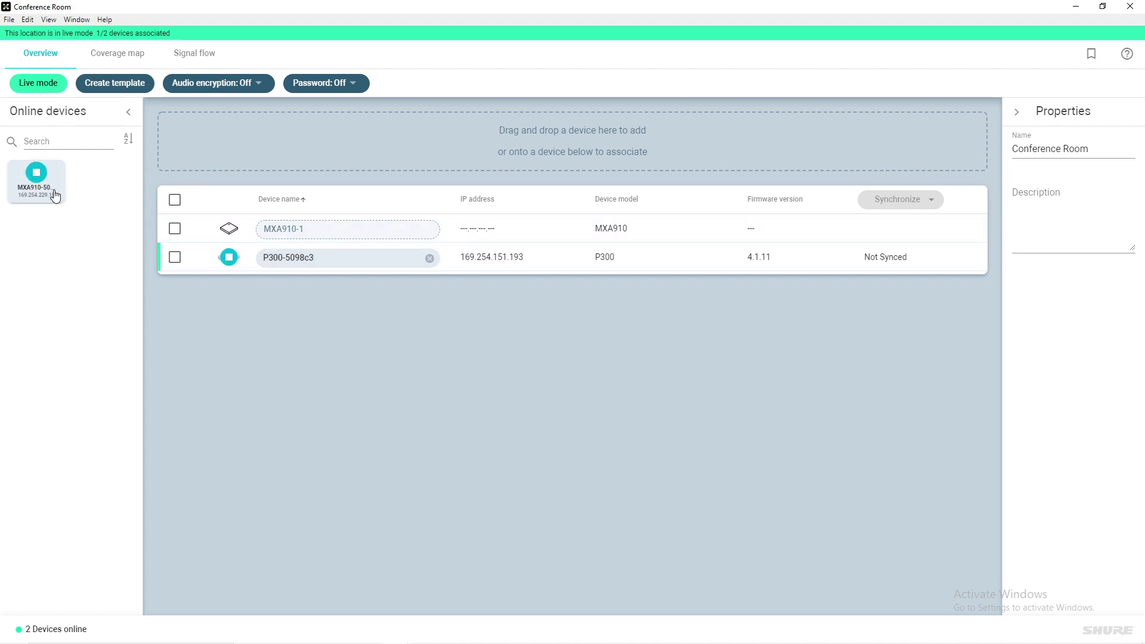
pyautogui.moveTo(45, 188); pyautogui.dragTo(299, 234)
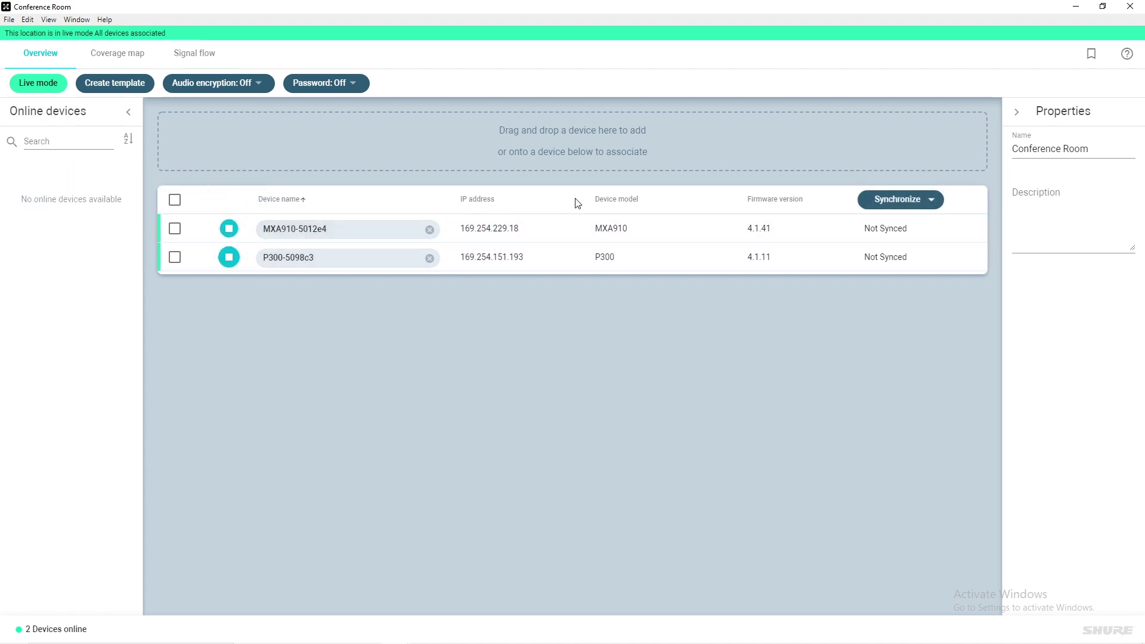
pyautogui.click(877, 201)
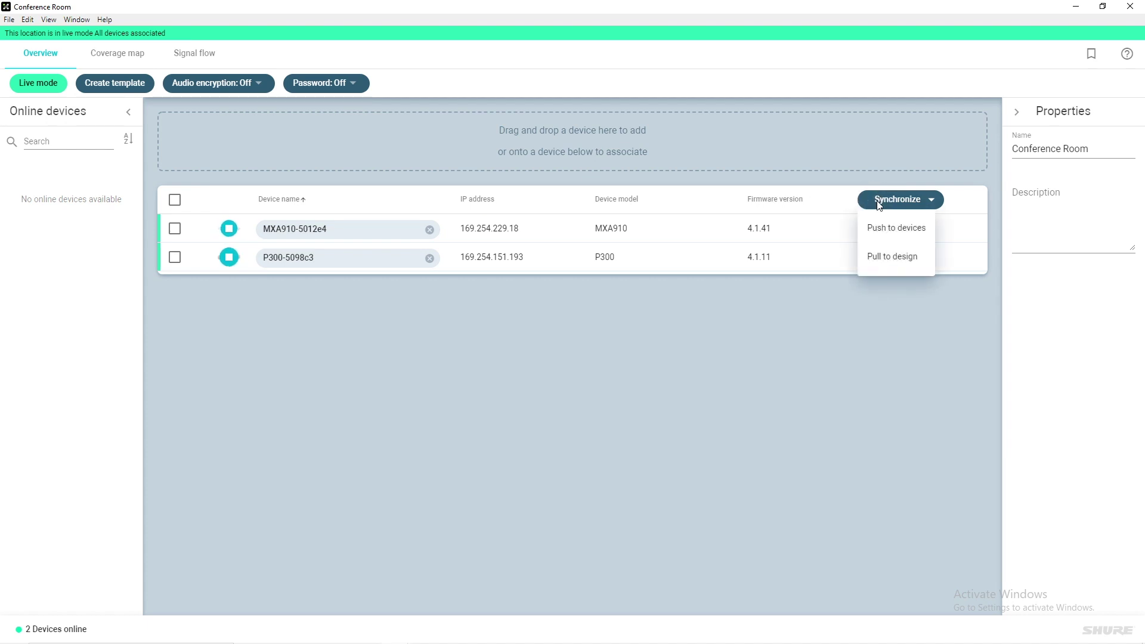
# Push the design with Dante routes to both devices and dismiss the result messages
pyautogui.click(877, 226)
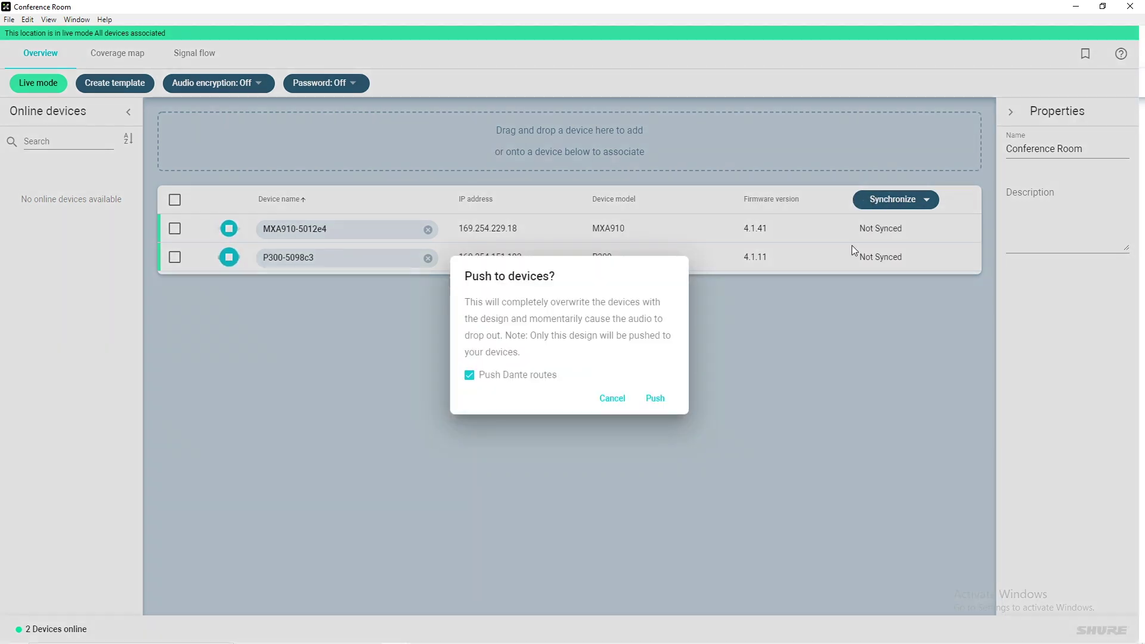
pyautogui.click(655, 397)
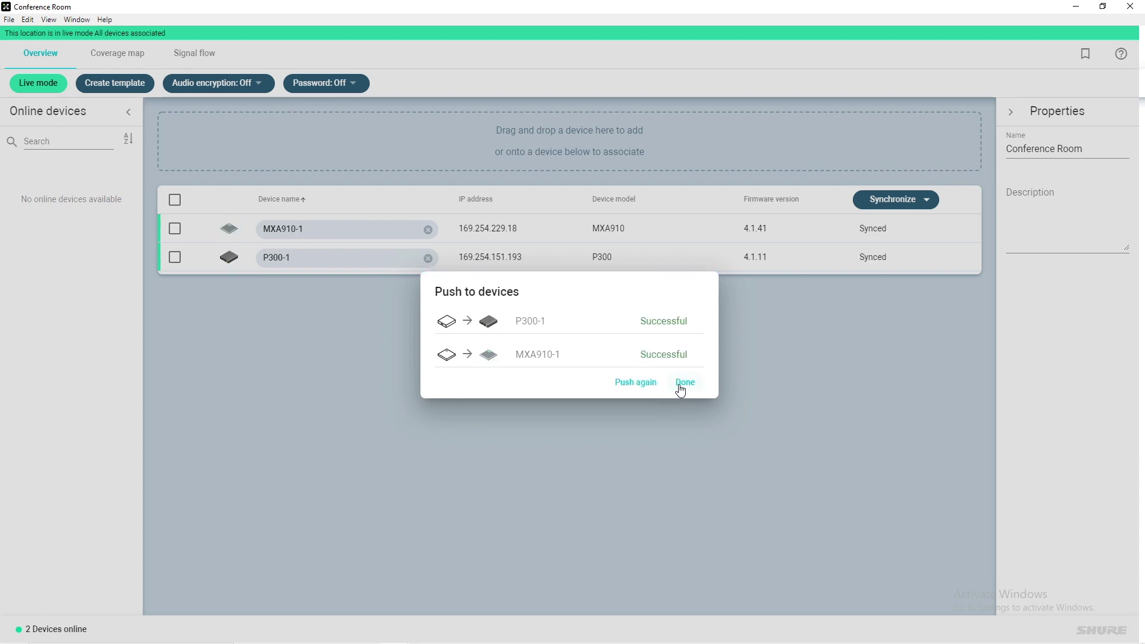
pyautogui.click(681, 388)
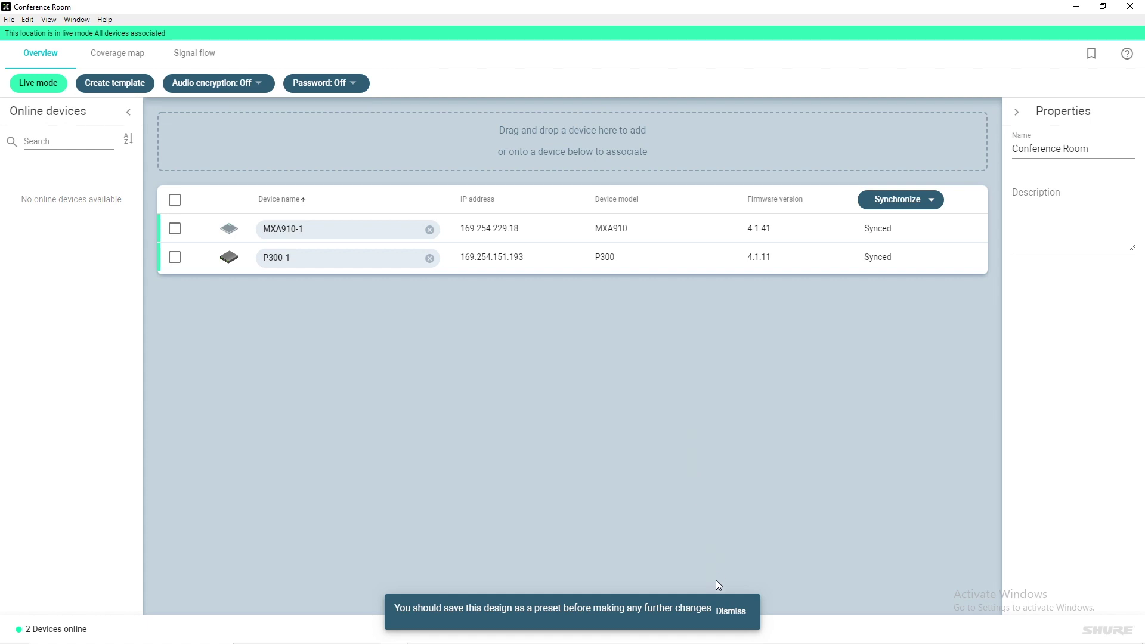
pyautogui.click(722, 614)
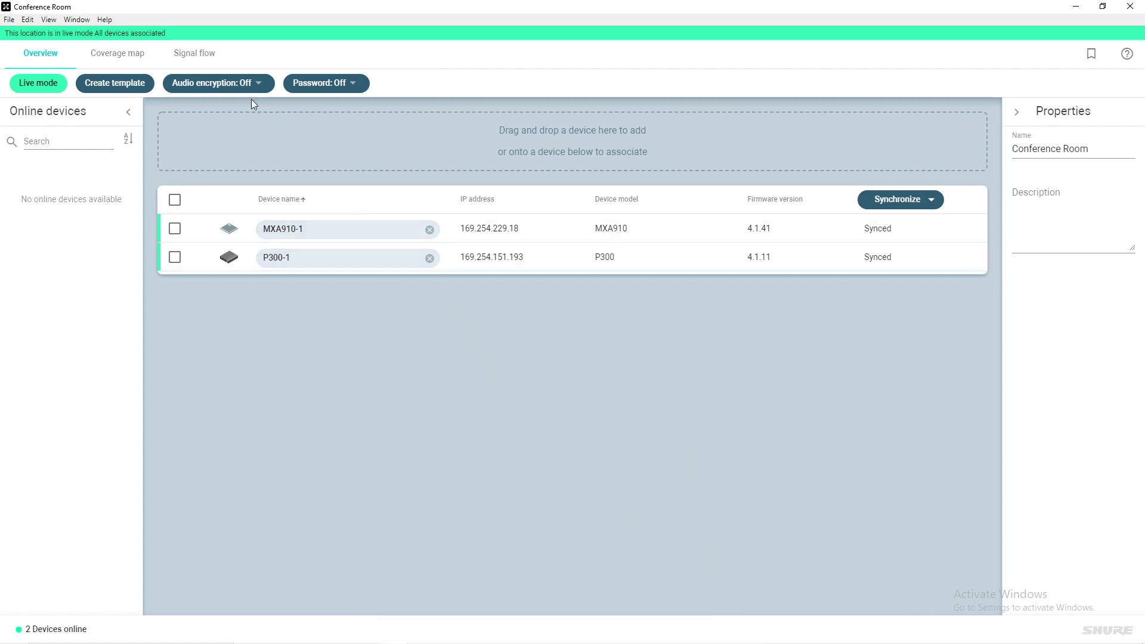
pyautogui.click(215, 59)
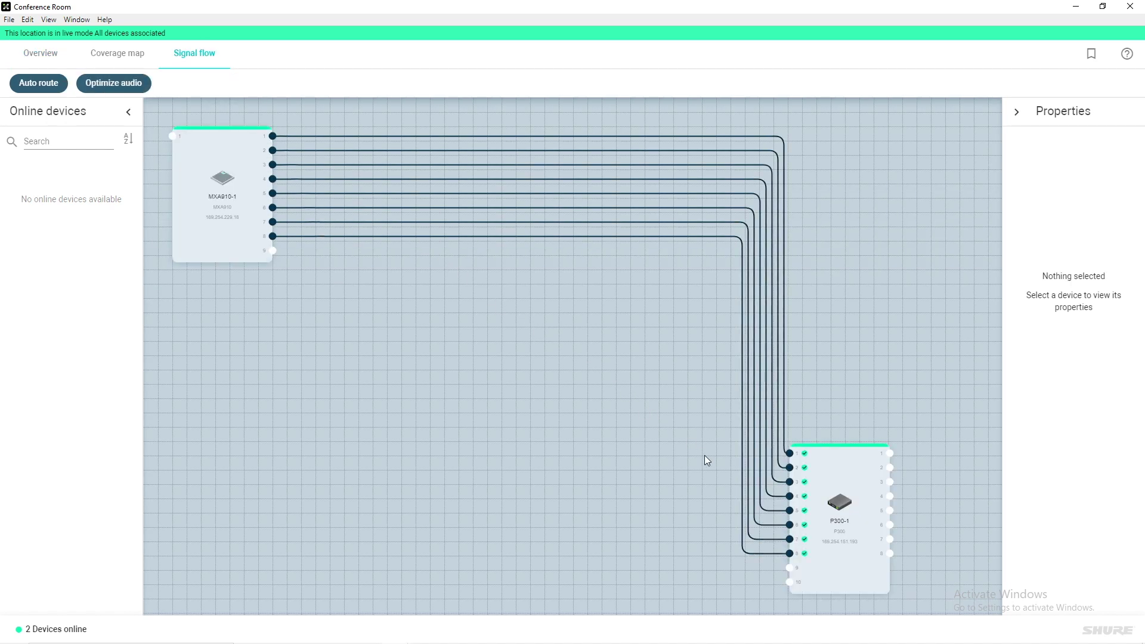
# Select the P300-1 block in the signal flow and open its configuration window
pyautogui.click(813, 539)
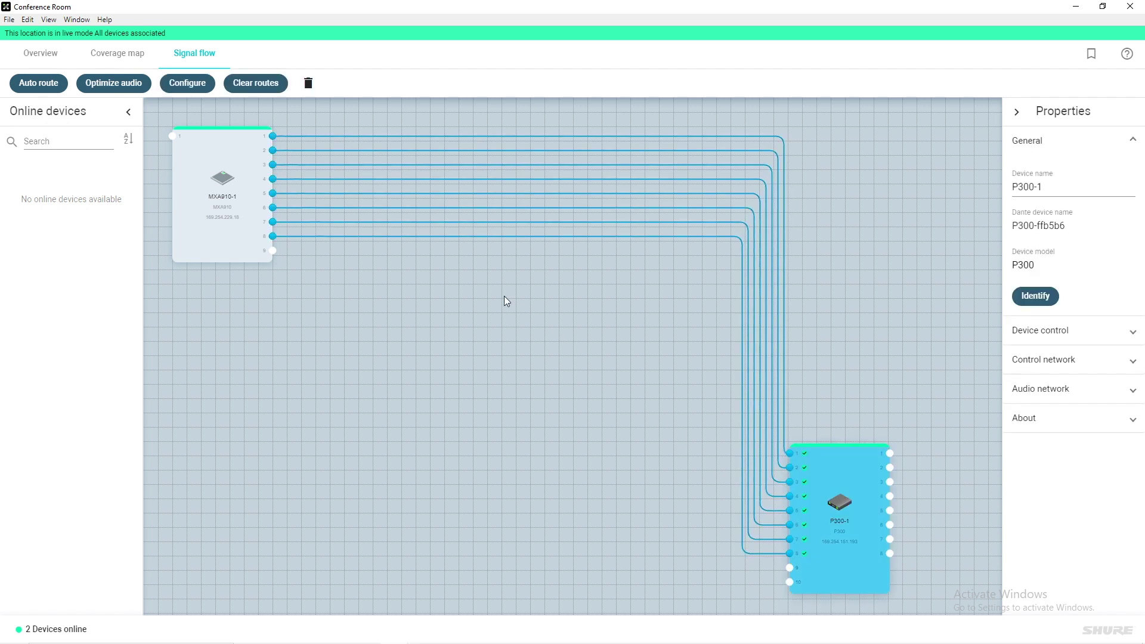
pyautogui.click(207, 83)
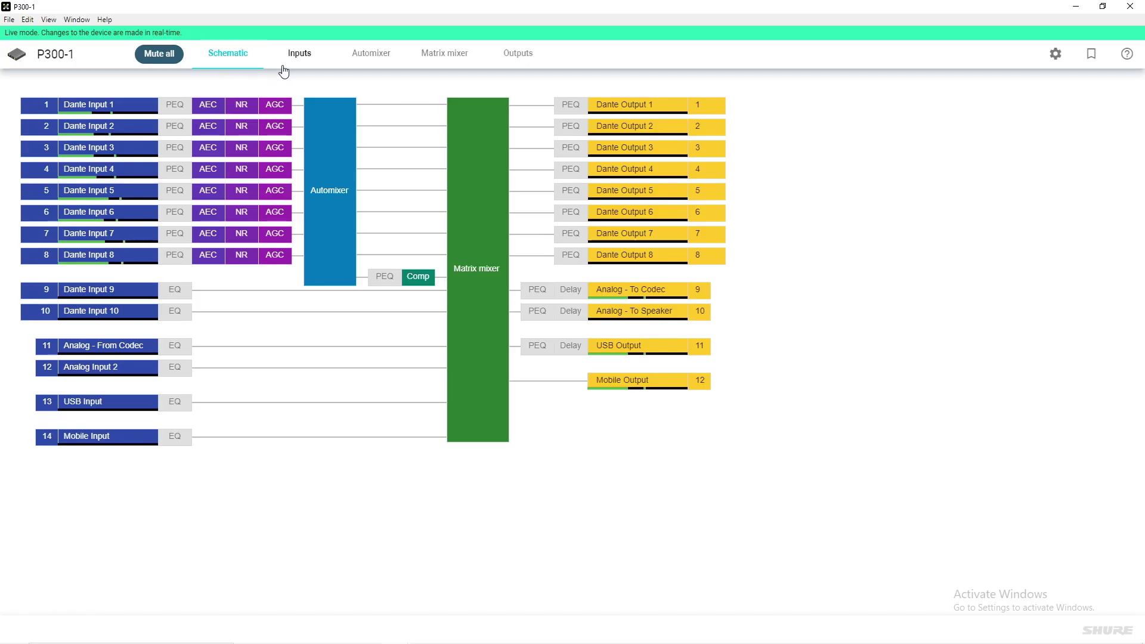
# Review P300-1's Inputs, Automixer, Matrix mixer and Outputs pages, then close its window
pyautogui.click(296, 64)
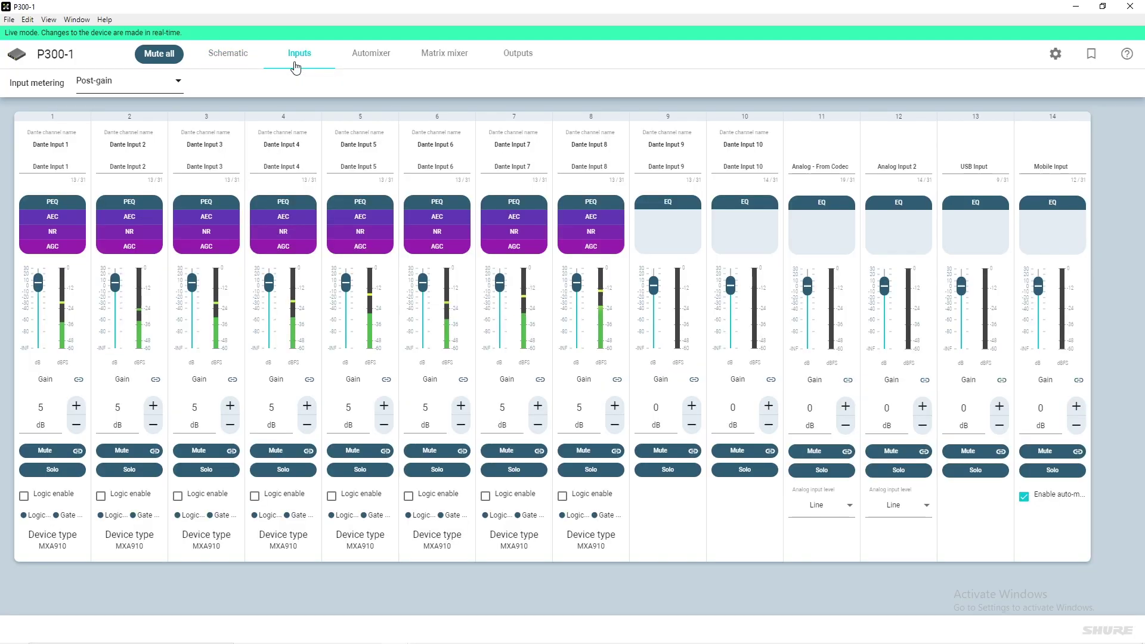
pyautogui.click(366, 65)
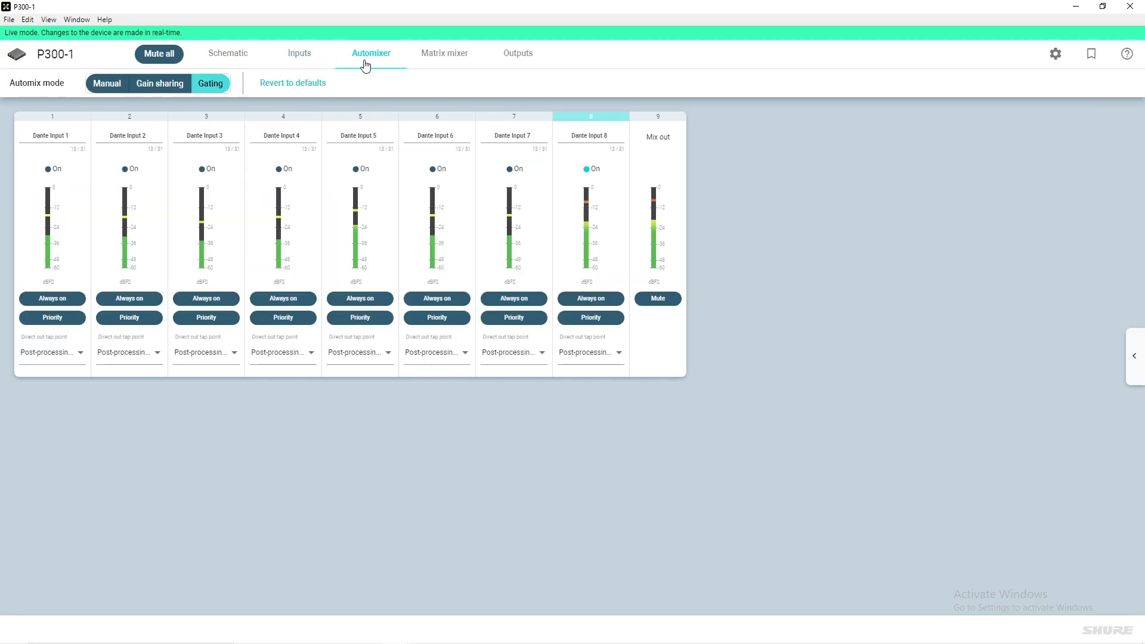
pyautogui.click(438, 60)
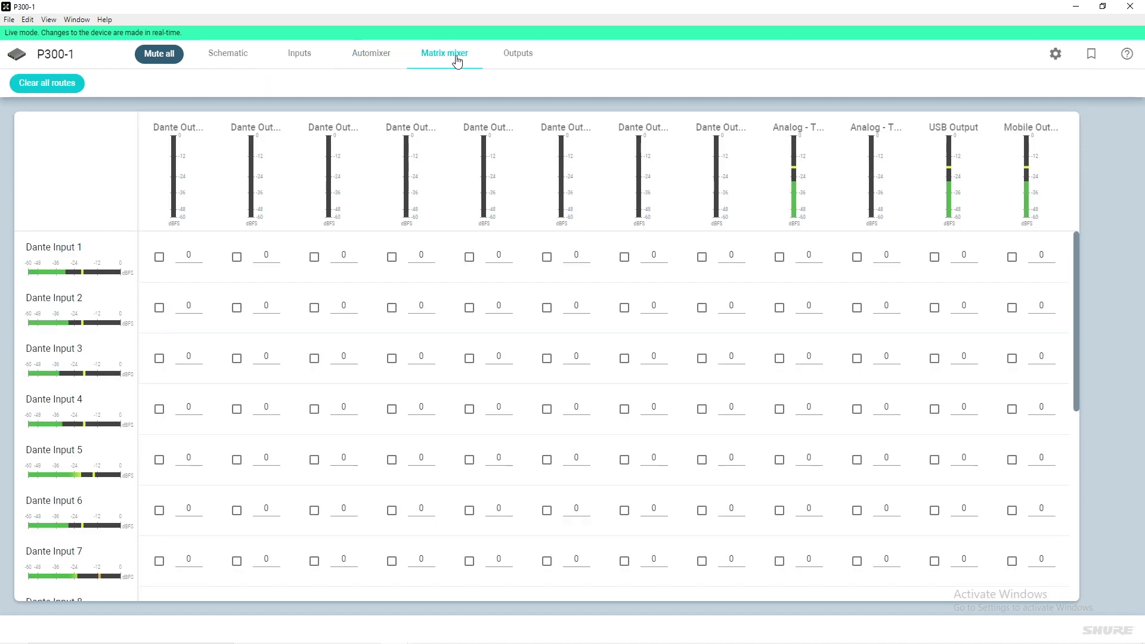
pyautogui.click(516, 59)
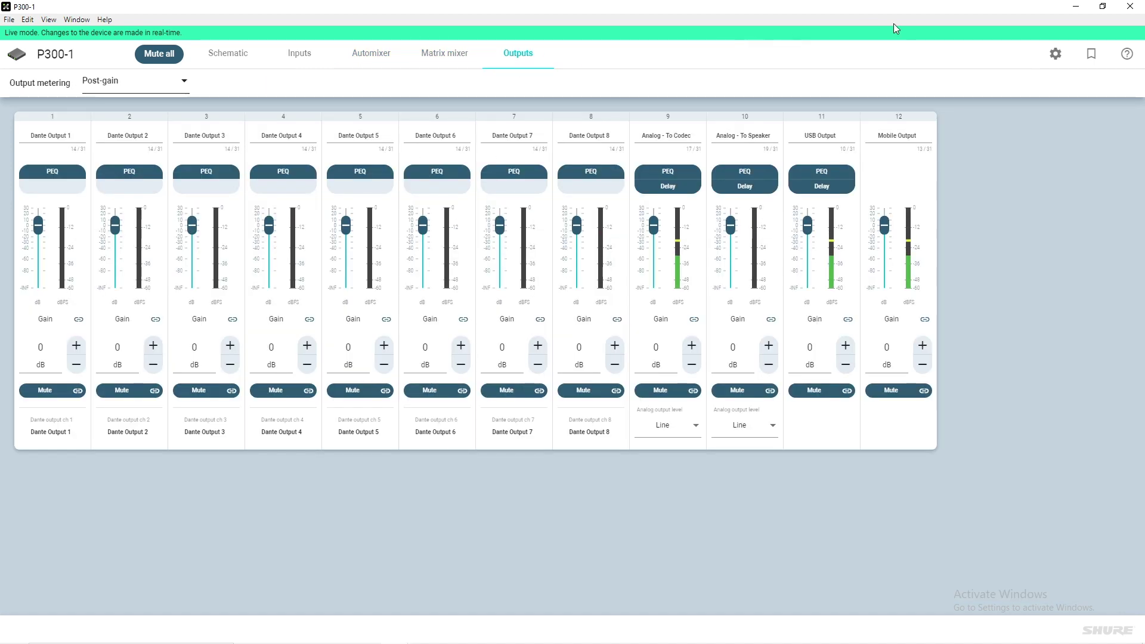
pyautogui.click(1130, 6)
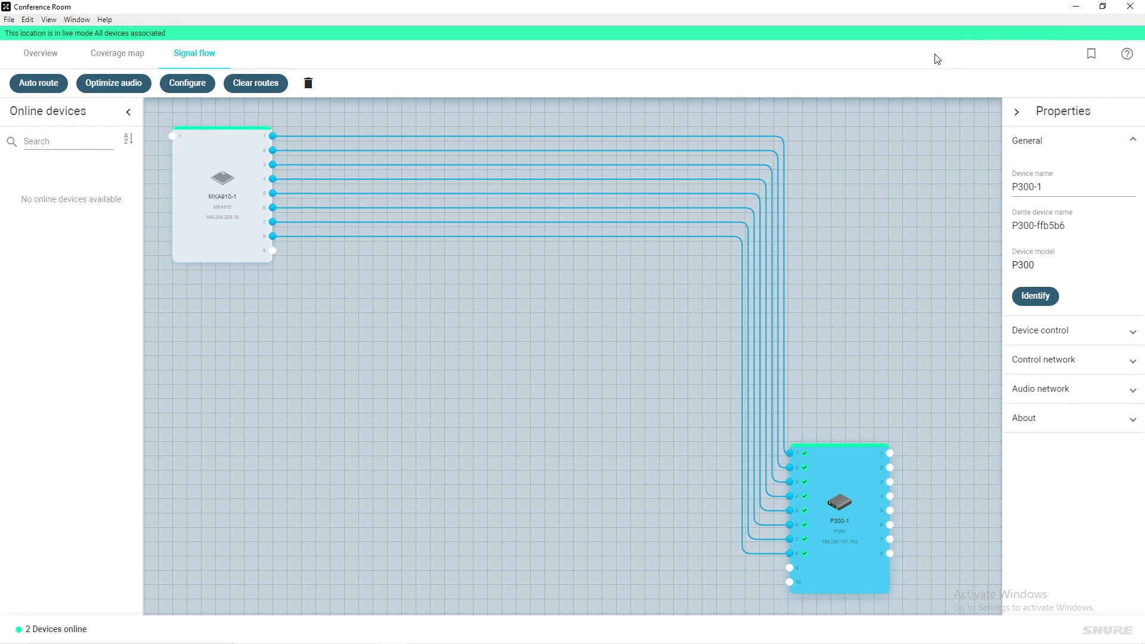
# Open MXA910-1's configuration and drag coverage lobe 3 to about X -6 ft, Y 4.8 ft
pyautogui.click(237, 183)
pyautogui.click(187, 83)
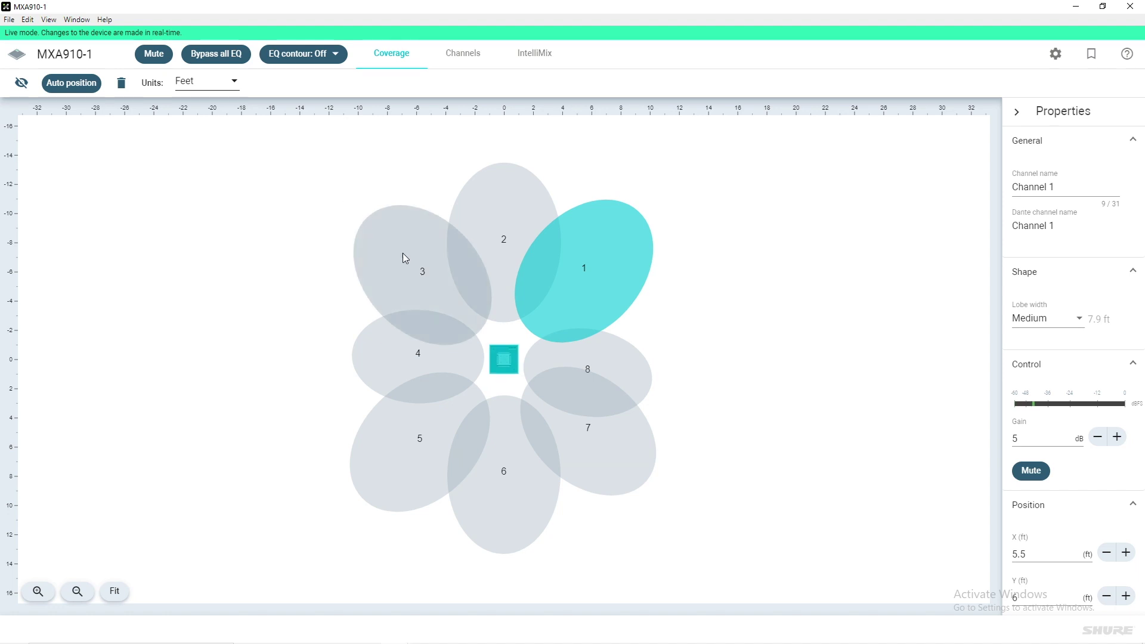
pyautogui.moveTo(403, 252); pyautogui.dragTo(399, 272)
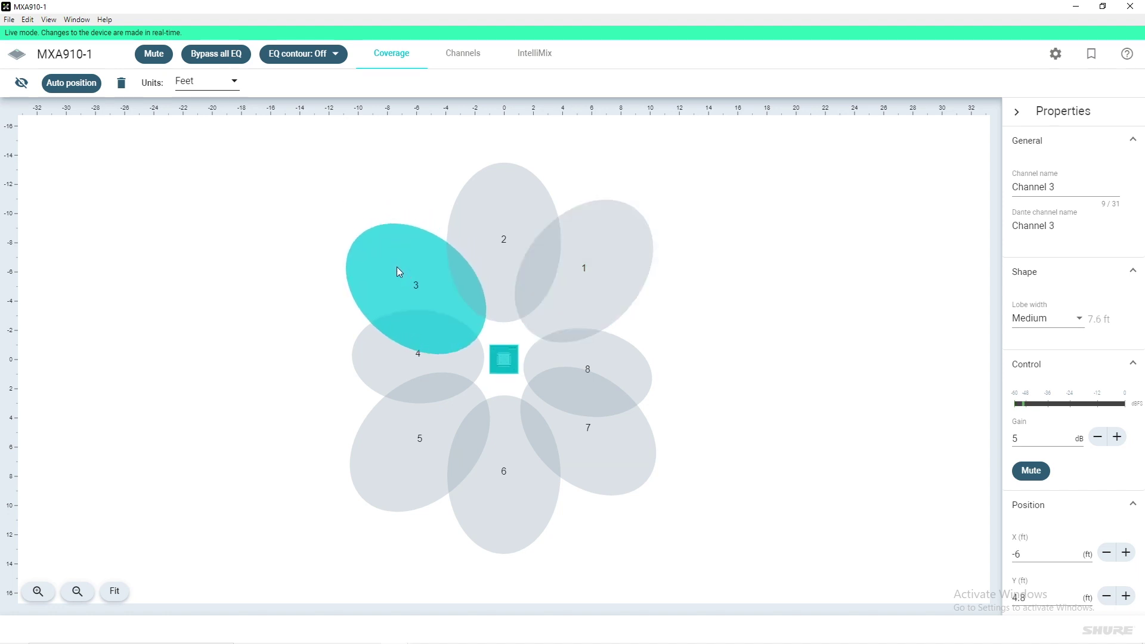